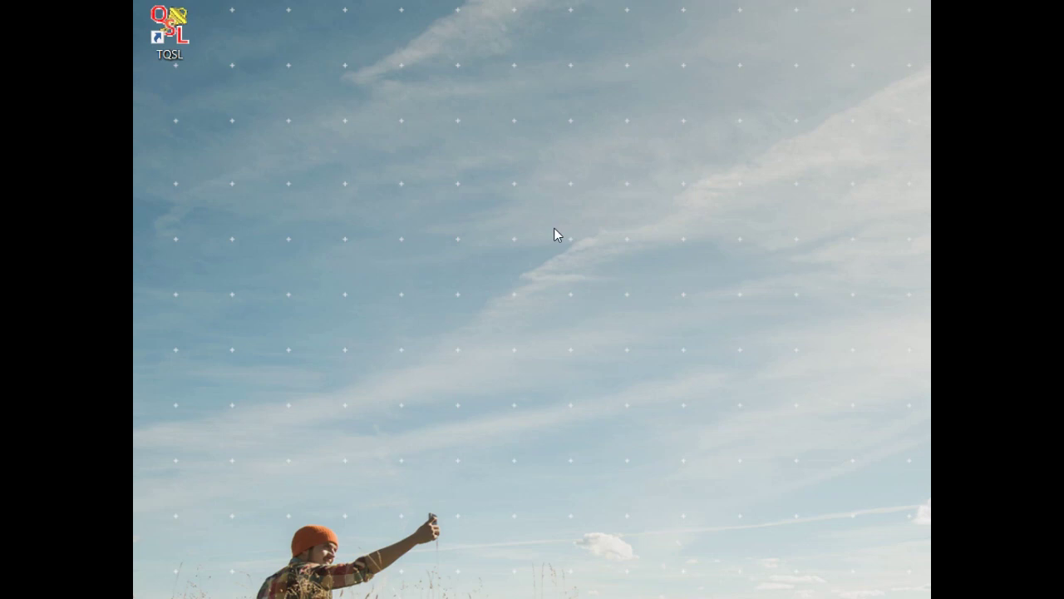
# Step: Launch TQSL and look through the full list of stored callsign certificates
pyautogui.doubleClick(169, 29)
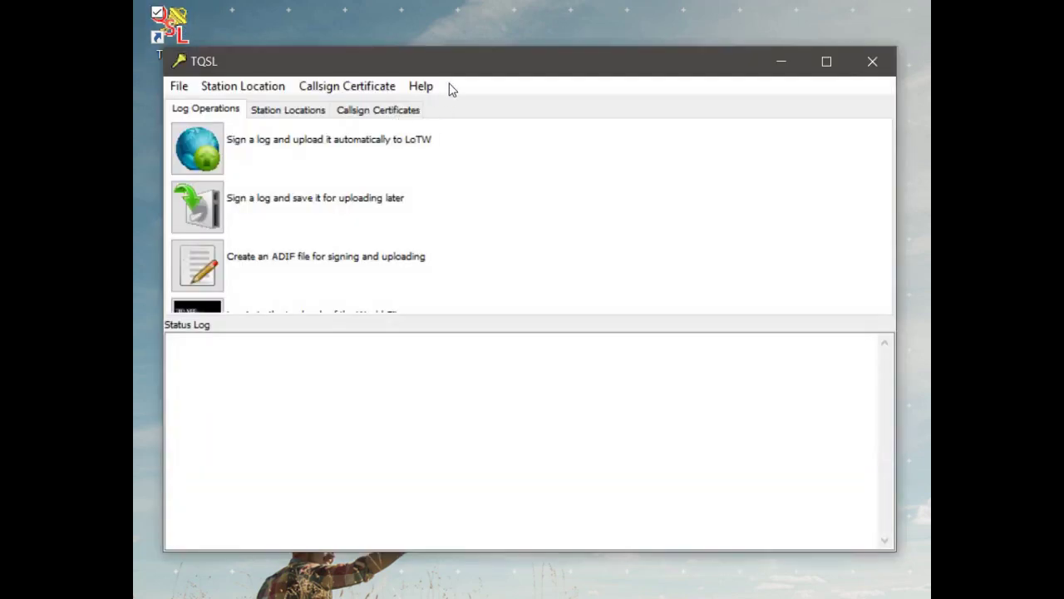
pyautogui.moveTo(466, 69); pyautogui.dragTo(460, 95)
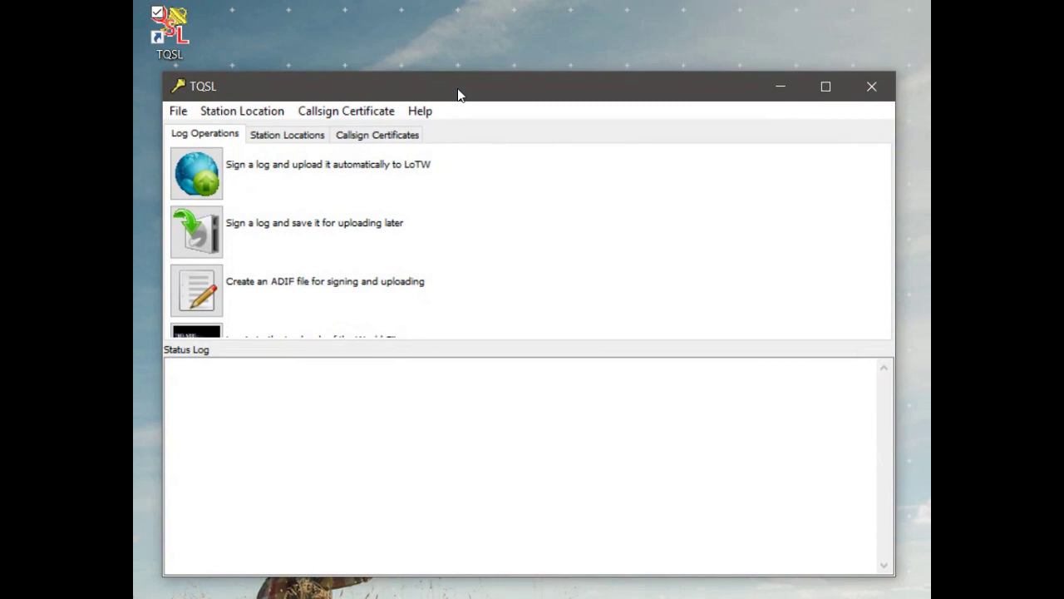
pyautogui.click(385, 138)
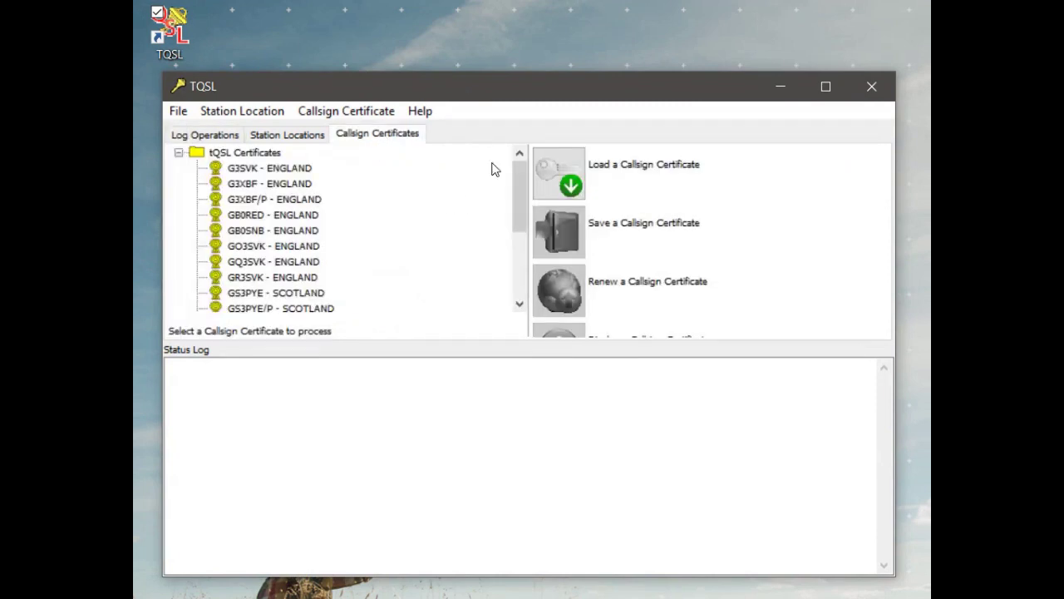
pyautogui.moveTo(525, 163); pyautogui.dragTo(501, 251)
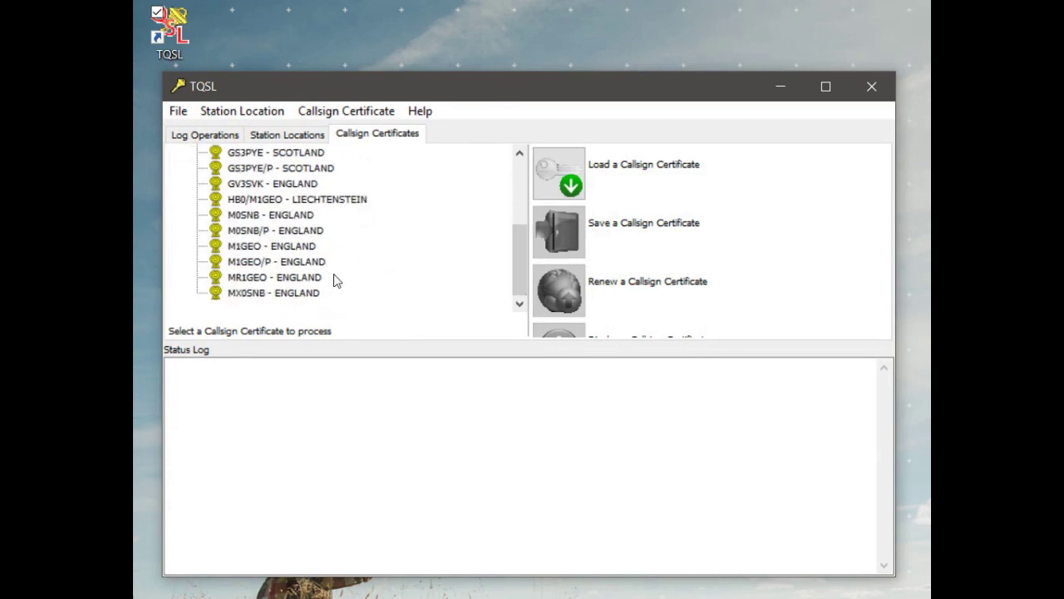
# Step: Look through the saved station locations and return to the log operations
pyautogui.click(287, 134)
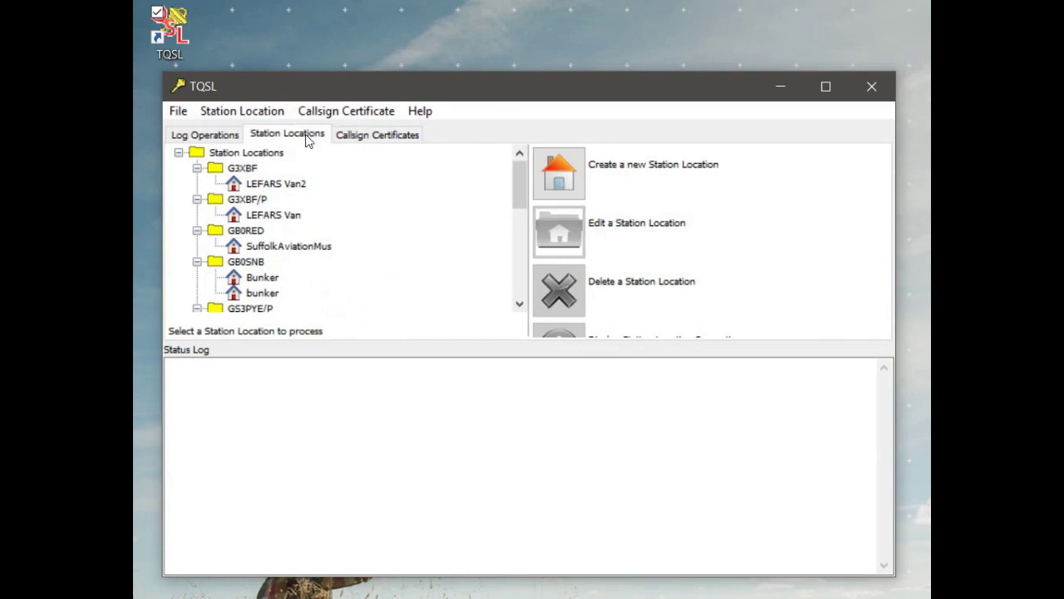
pyautogui.moveTo(524, 181); pyautogui.dragTo(498, 268)
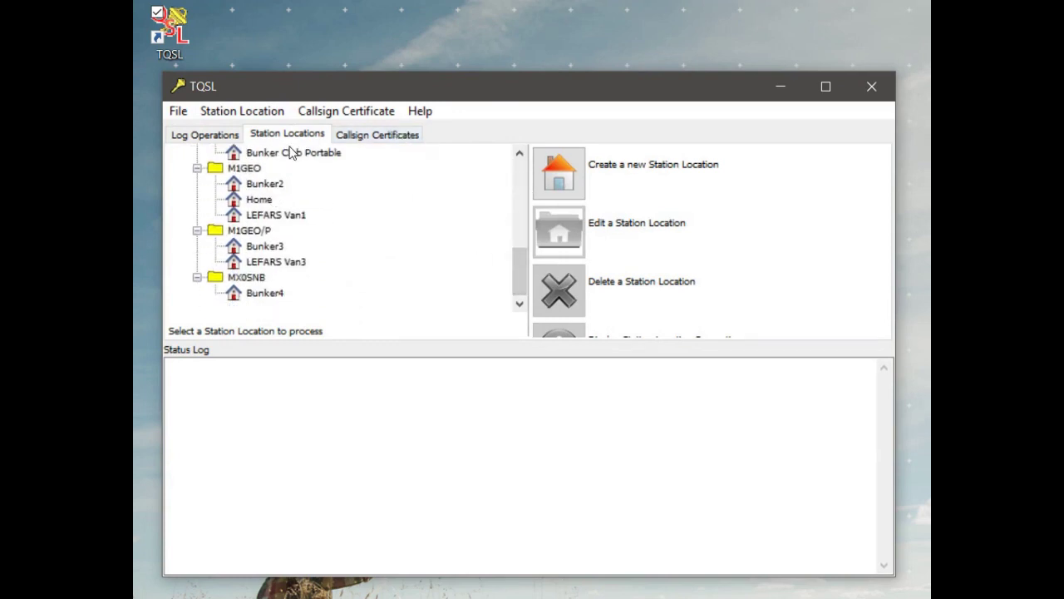
pyautogui.click(220, 152)
pyautogui.click(218, 139)
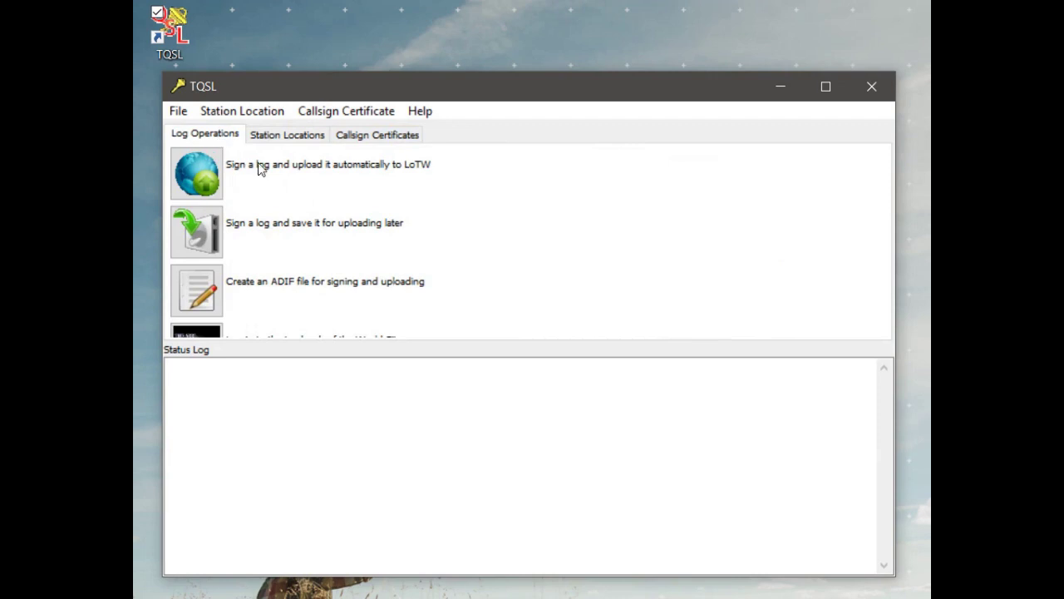
pyautogui.click(363, 416)
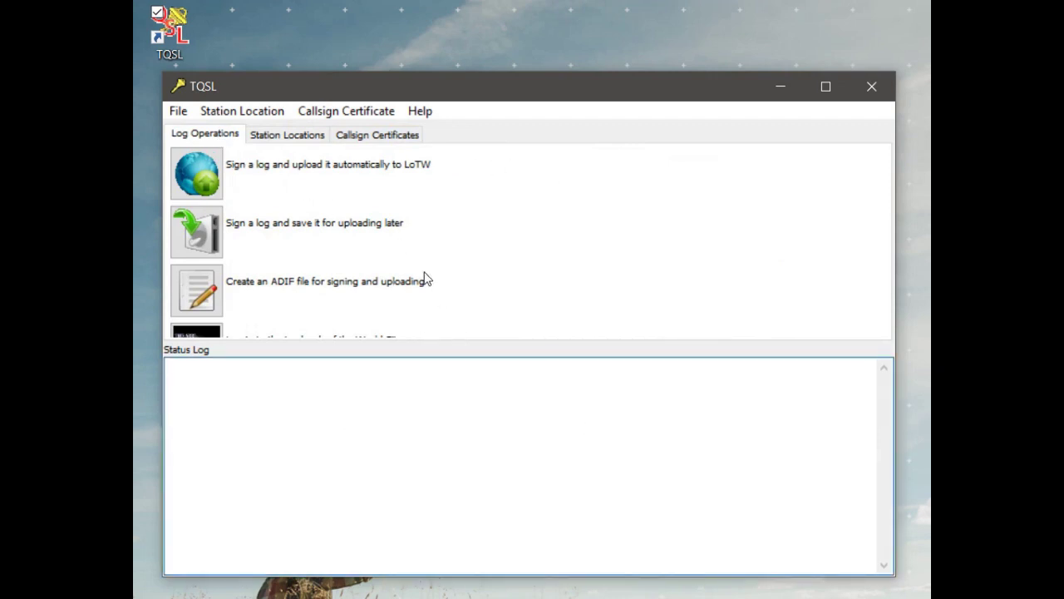
# Step: Back up the station locations, certificates and preferences to the desktop as tqslconfig_20181026 in .tbk format
pyautogui.click(188, 115)
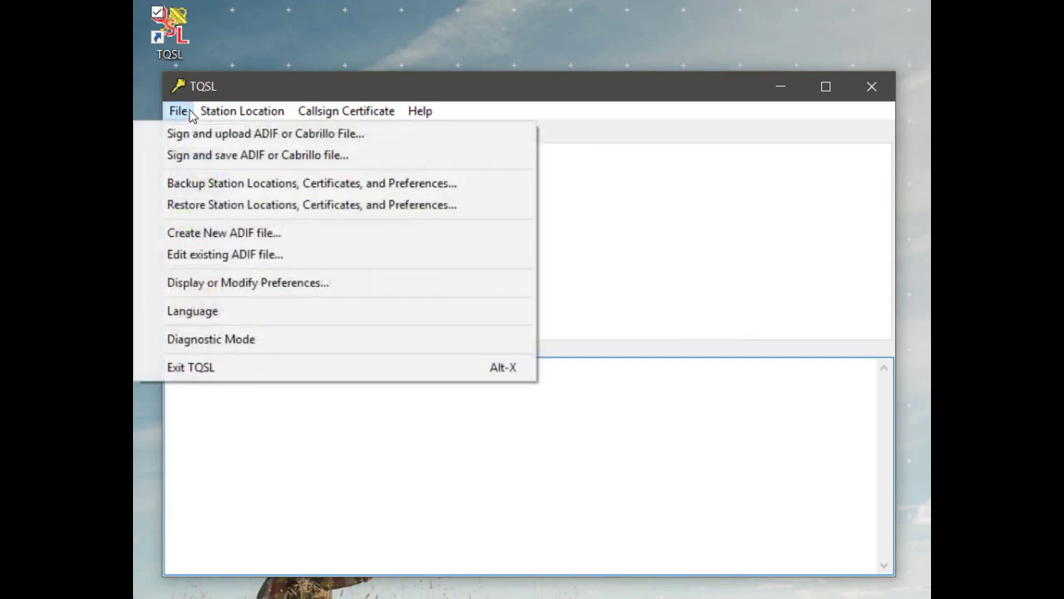
pyautogui.click(480, 183)
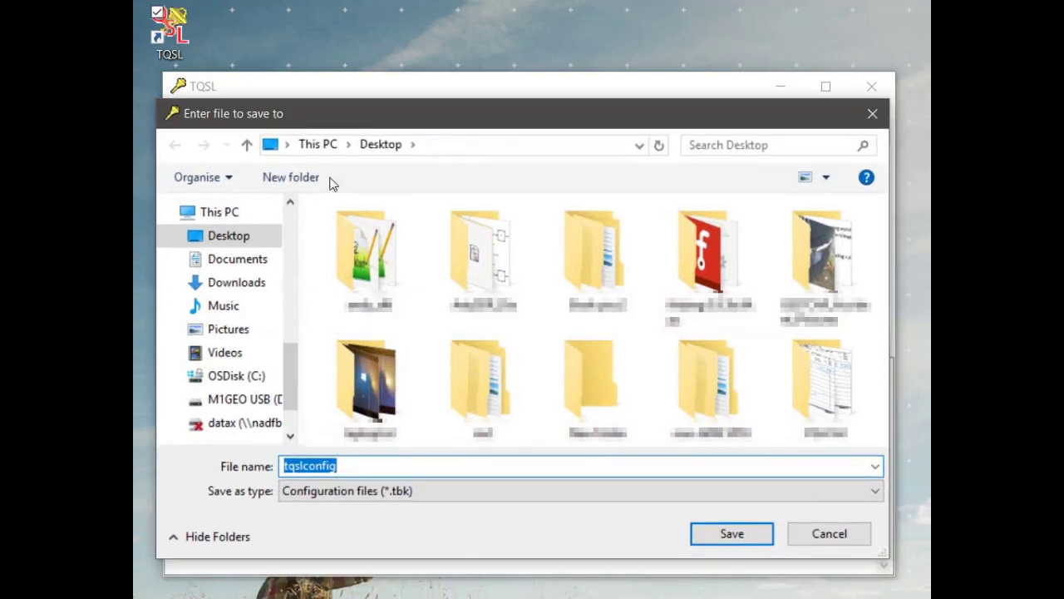
pyautogui.click(356, 466)
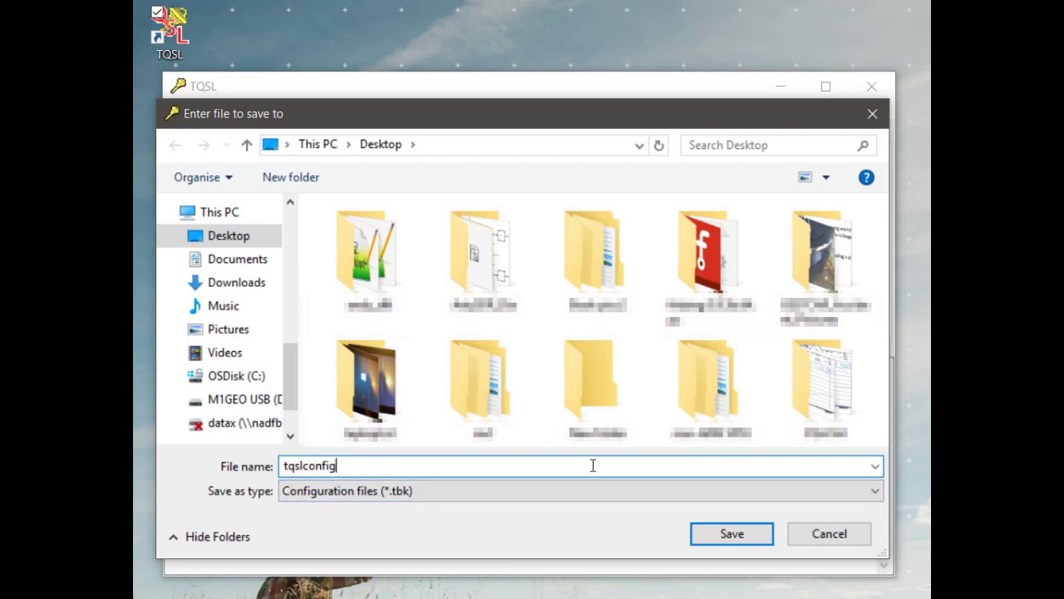
pyautogui.write('_20181026')
pyautogui.click(721, 536)
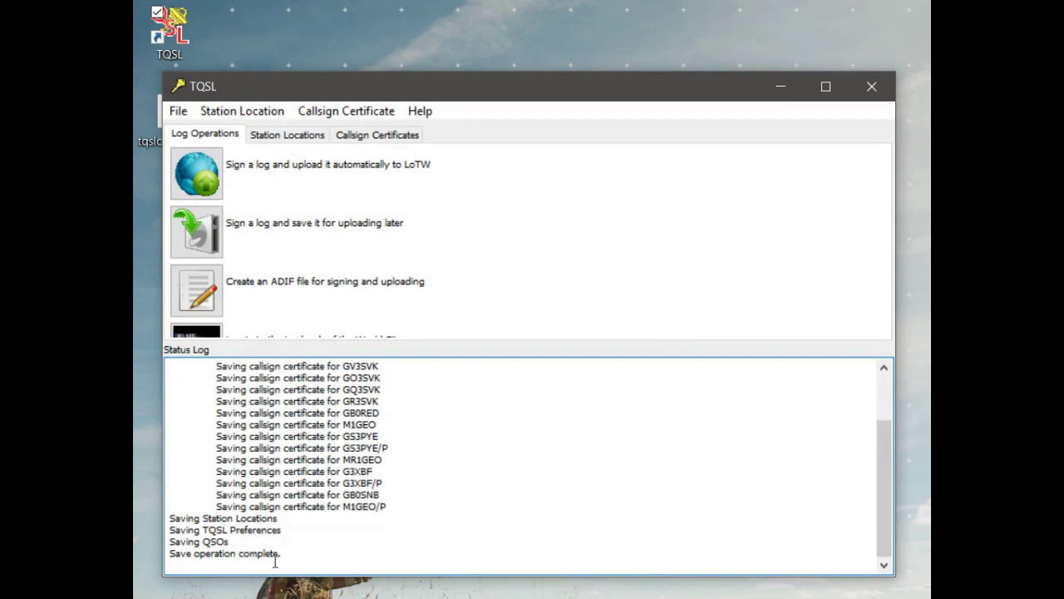
# Step: Check the final line of the status log for the backup result and close TQSL
pyautogui.moveTo(261, 542); pyautogui.dragTo(285, 551)
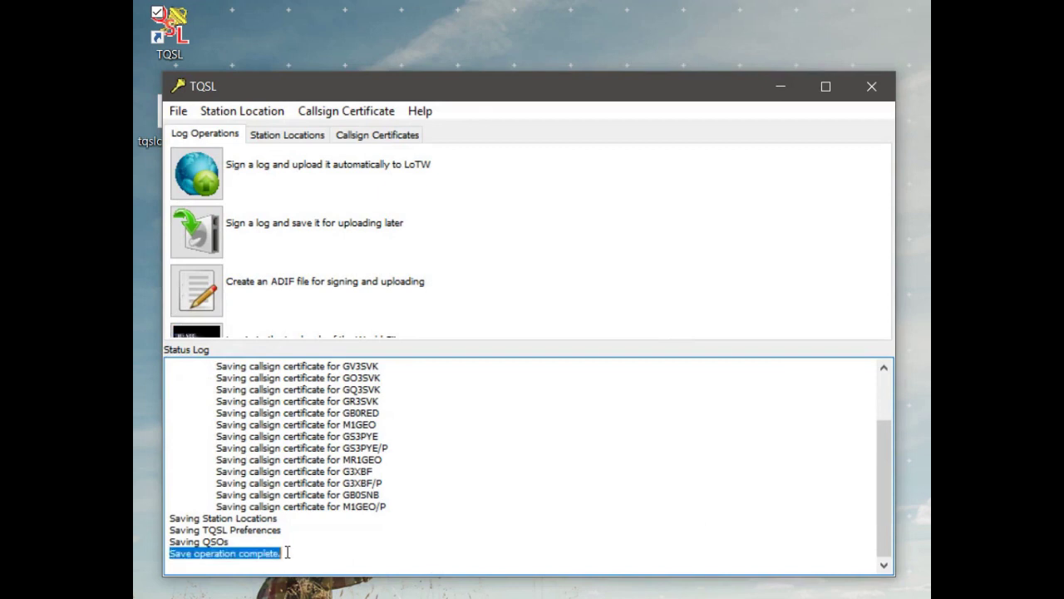
pyautogui.click(316, 541)
pyautogui.moveTo(478, 98); pyautogui.dragTo(506, 94)
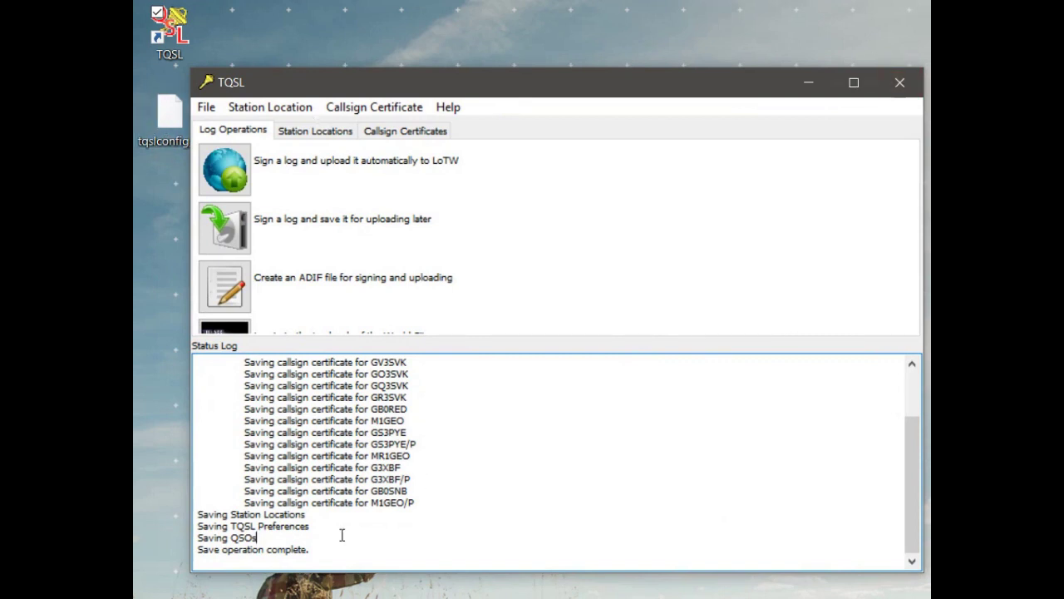
pyautogui.click(905, 86)
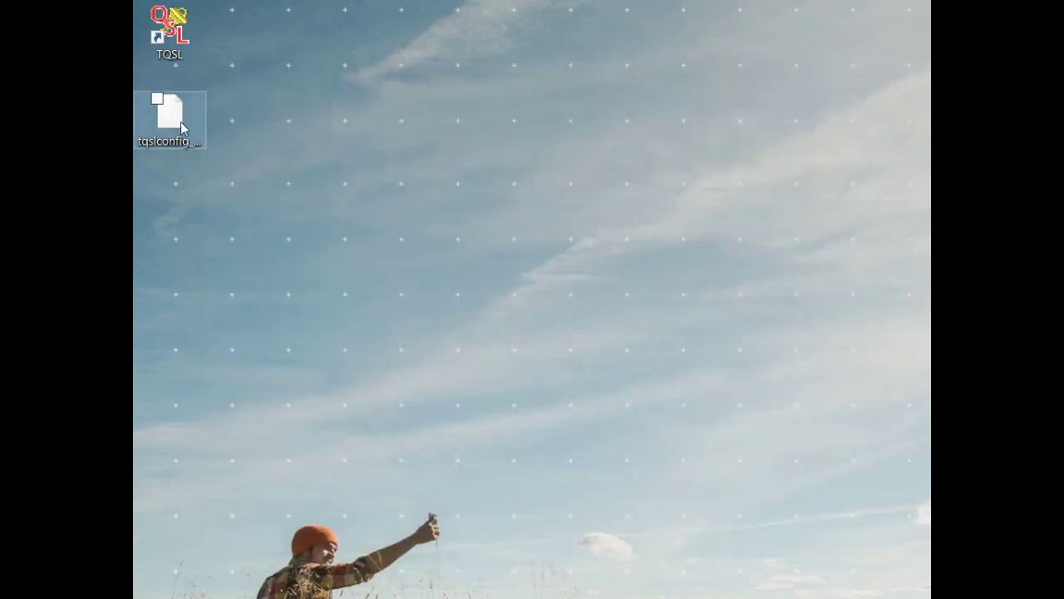
# Step: Inspect the full name and file details of the backup file on the desktop
pyautogui.click(175, 120)
pyautogui.moveTo(146, 157)
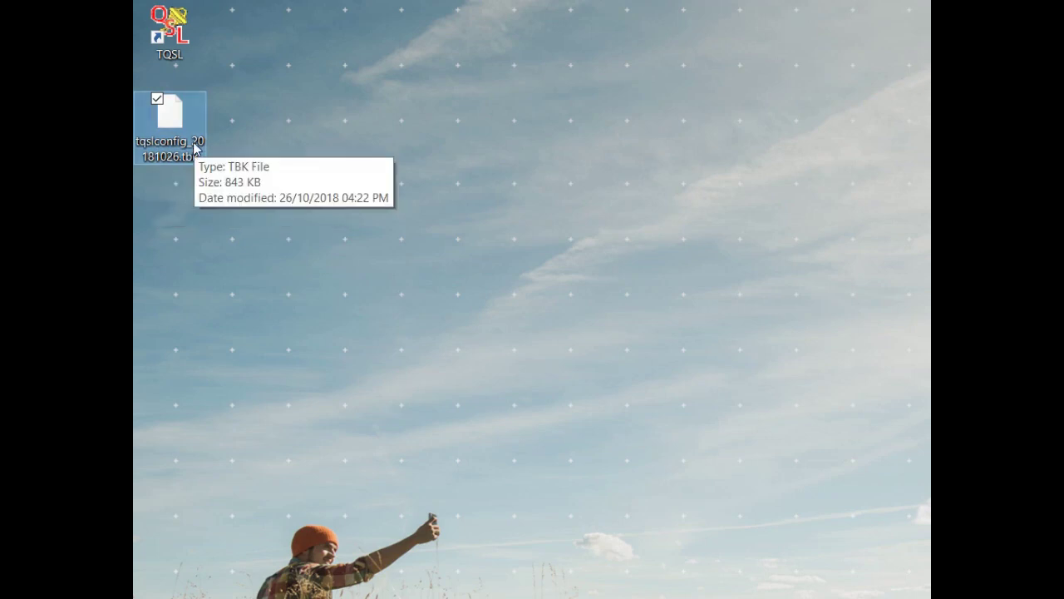
pyautogui.click(332, 98)
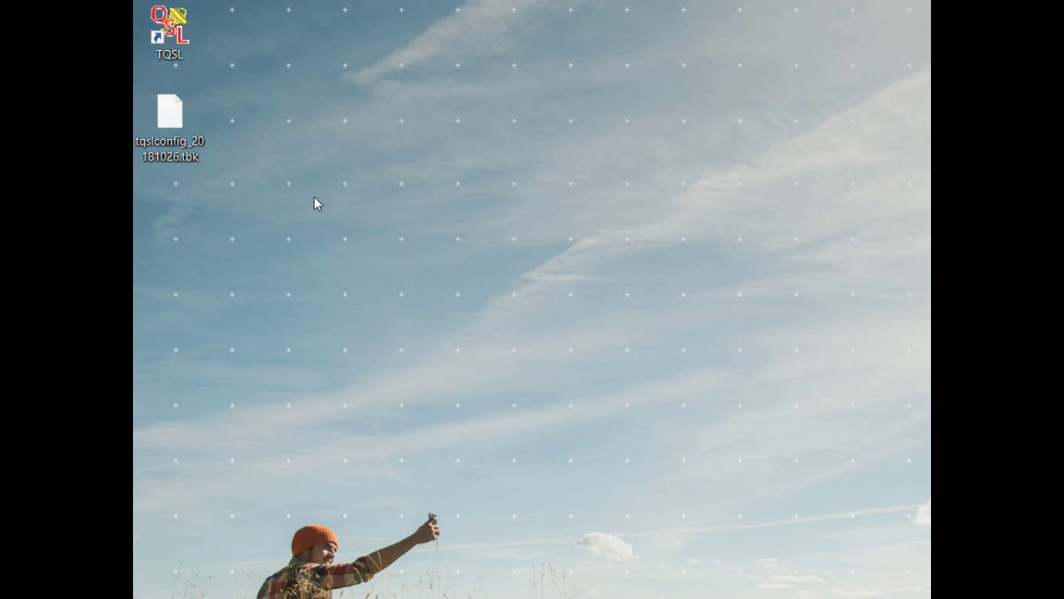
# Step: Send a copy of tqslconfig_20181026.tbk to the USB drive (D:)
pyautogui.click(171, 117)
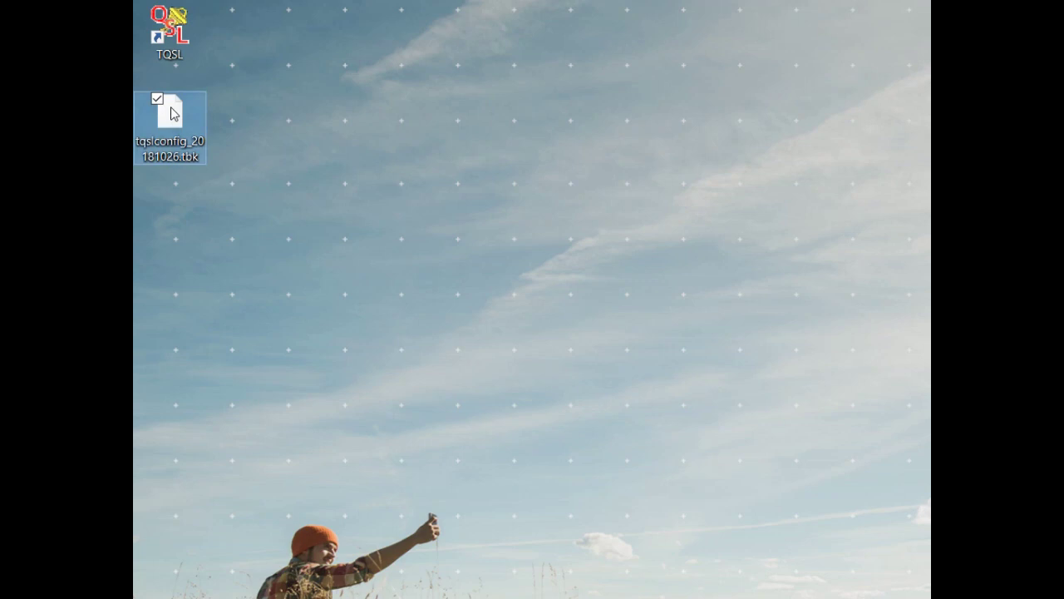
pyautogui.rightClick(170, 109)
pyautogui.moveTo(259, 356)
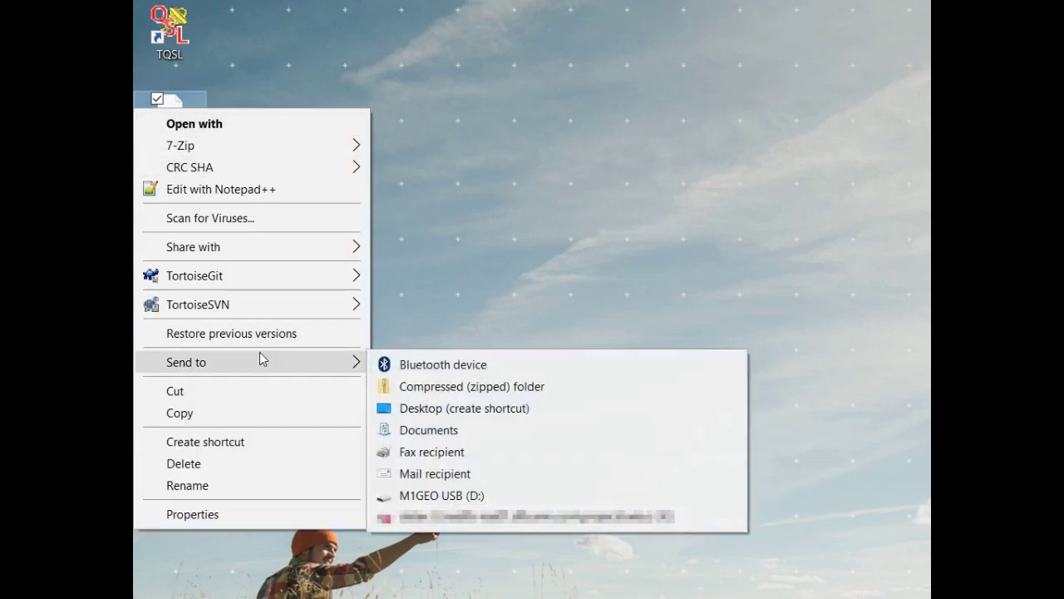
pyautogui.click(496, 496)
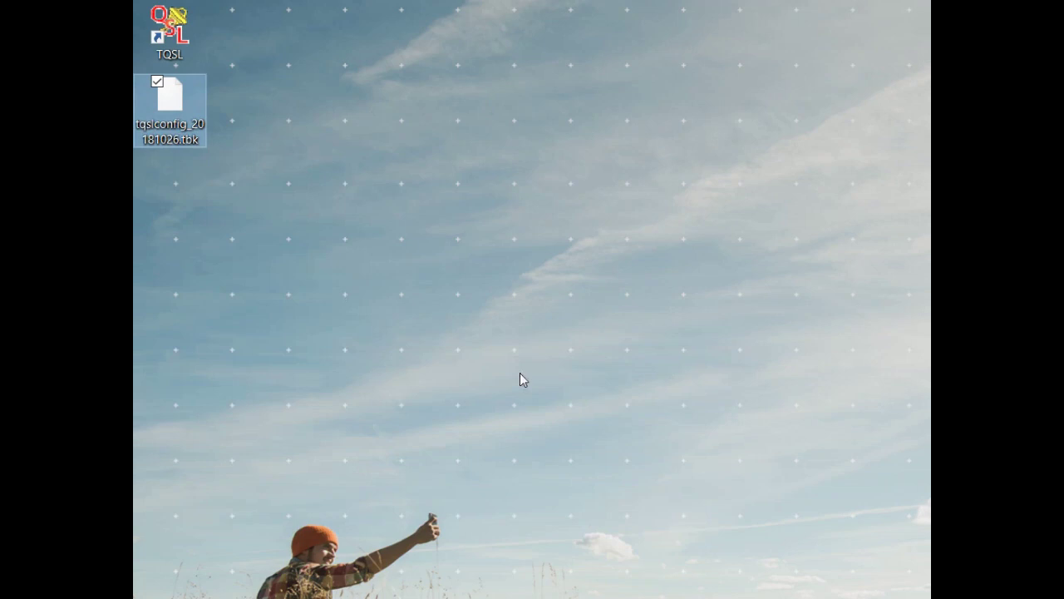
pyautogui.click(522, 317)
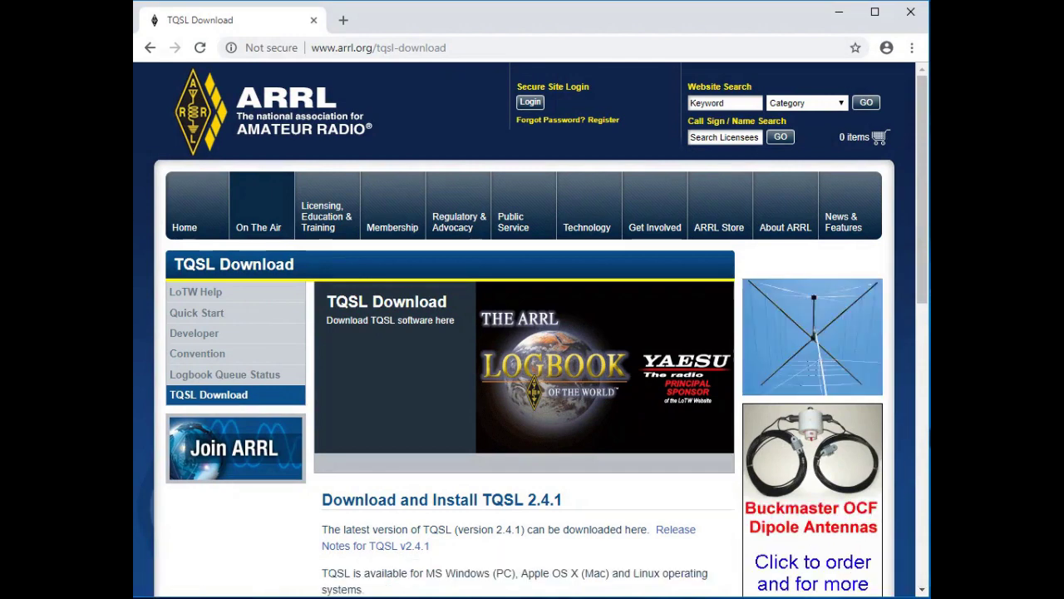
# Step: On the ARRL TQSL Download page, locate the TQSL 2.4.1 for MS Windows entry and show its download details
pyautogui.moveTo(922, 164); pyautogui.dragTo(901, 271)
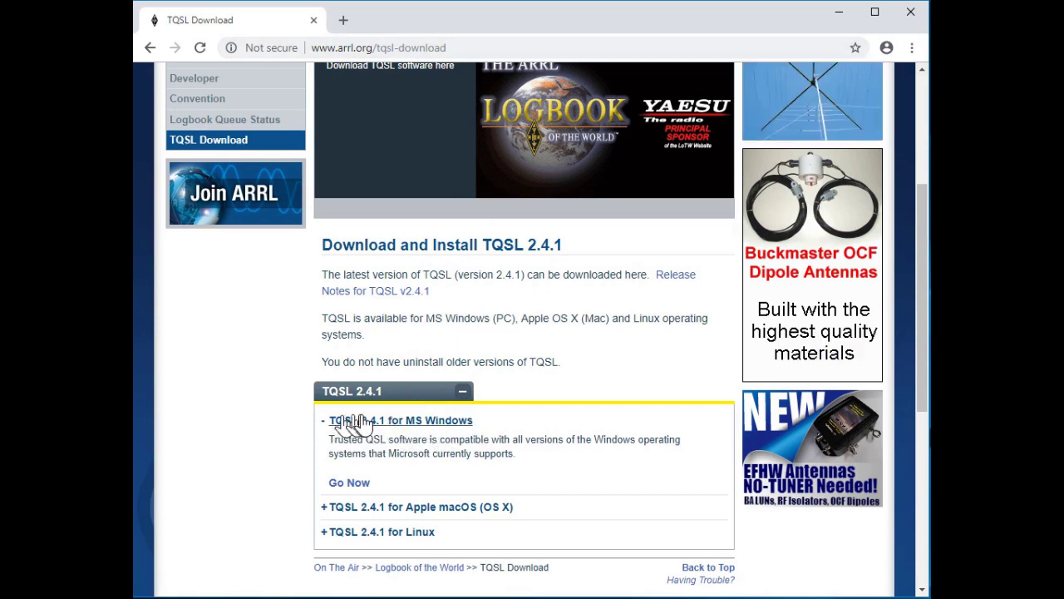
pyautogui.click(442, 429)
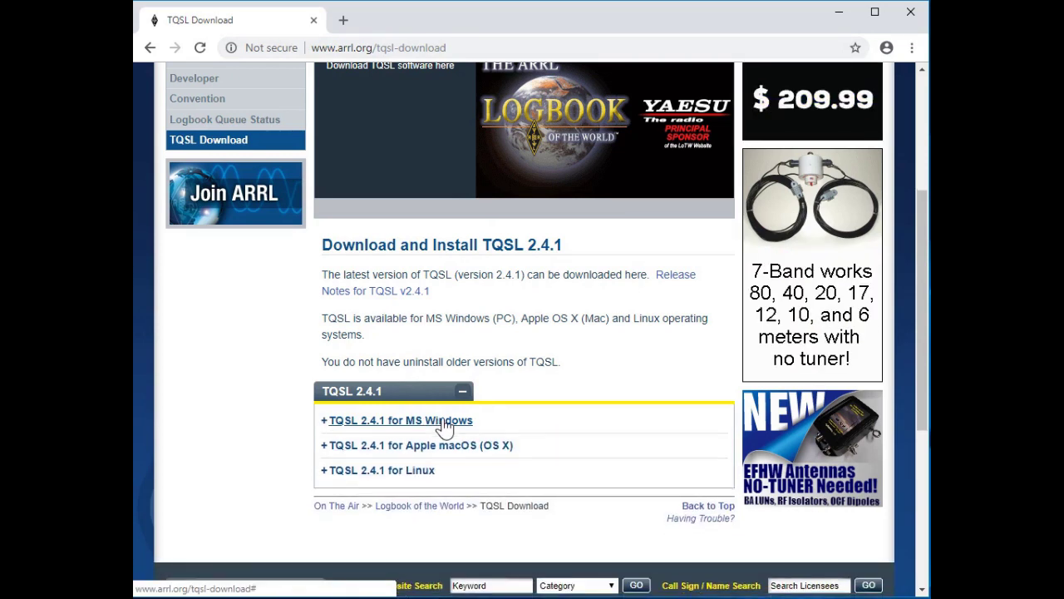
pyautogui.click(441, 424)
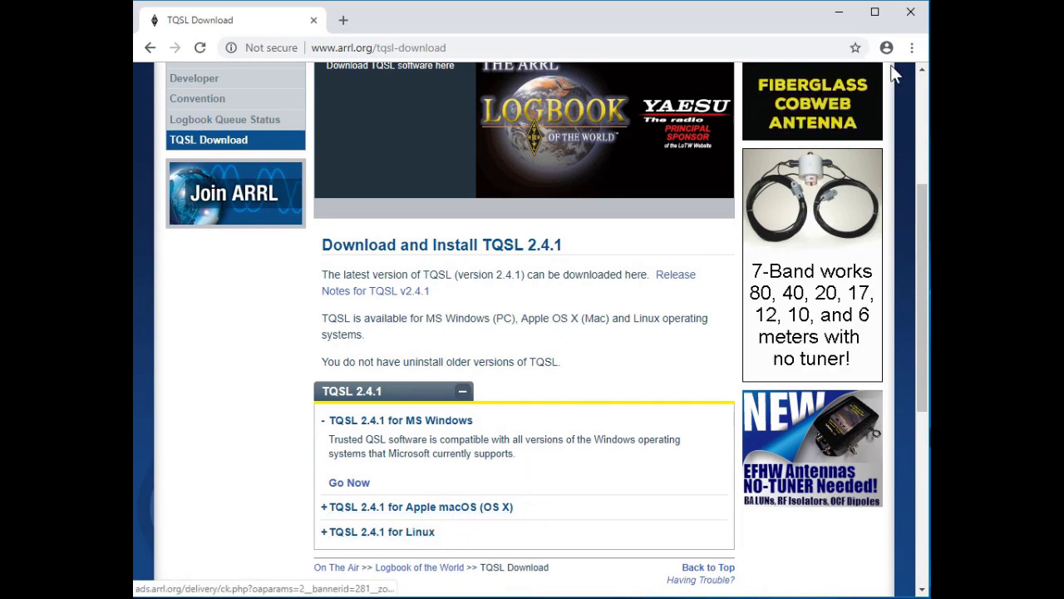
# Step: Close the browser and place the tqsl-2.4.1 installer below the backup file on the desktop
pyautogui.click(912, 23)
pyautogui.moveTo(850, 459); pyautogui.dragTo(175, 98)
pyautogui.click(292, 104)
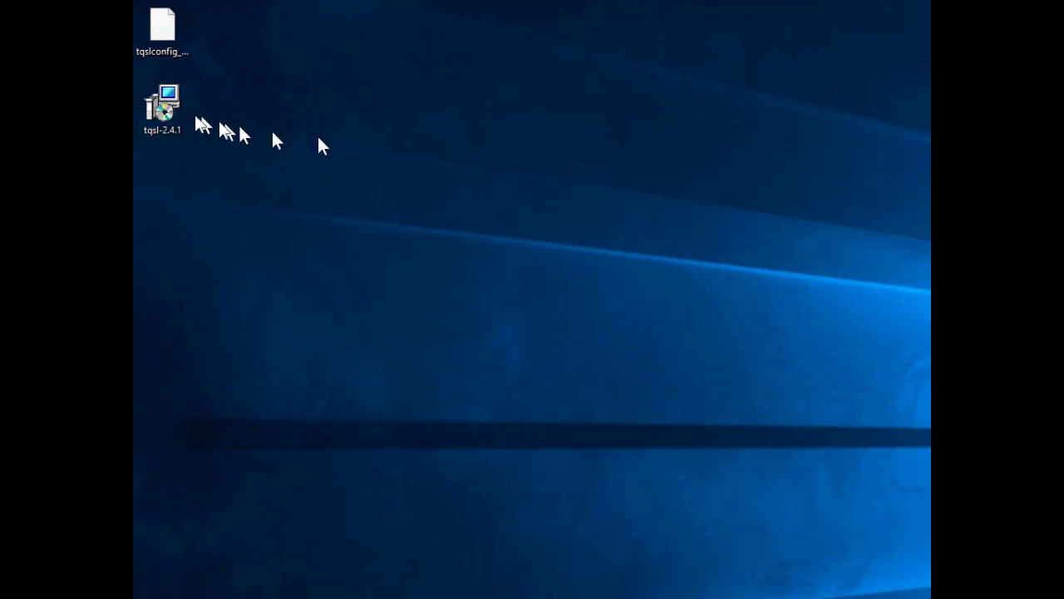
# Step: Start the tqsl-2.4.1 installer and accept the terms of the Trusted QSL licence agreement
pyautogui.doubleClick(172, 108)
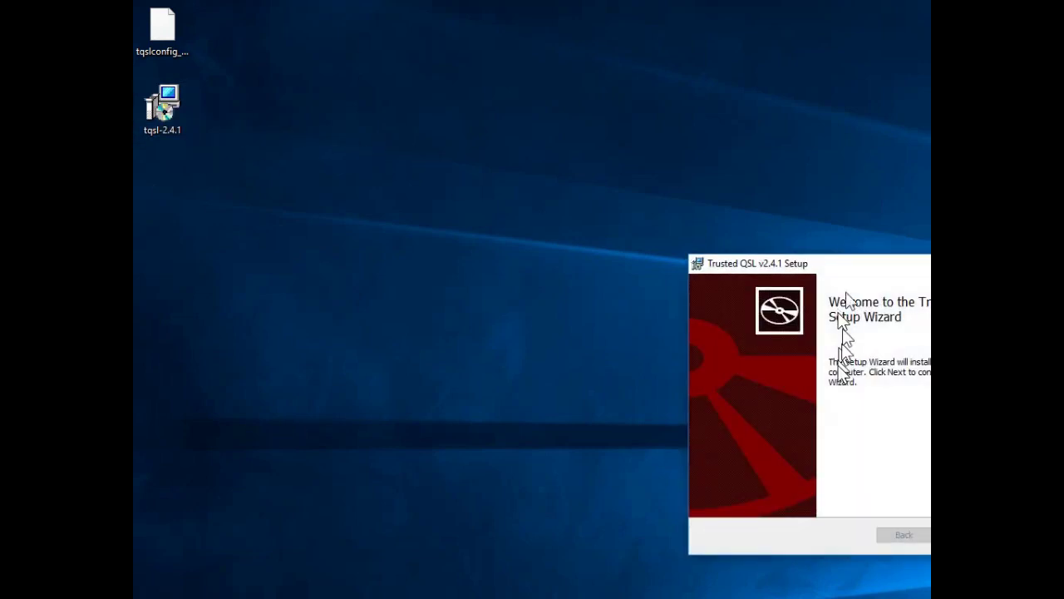
pyautogui.moveTo(493, 142); pyautogui.dragTo(505, 146)
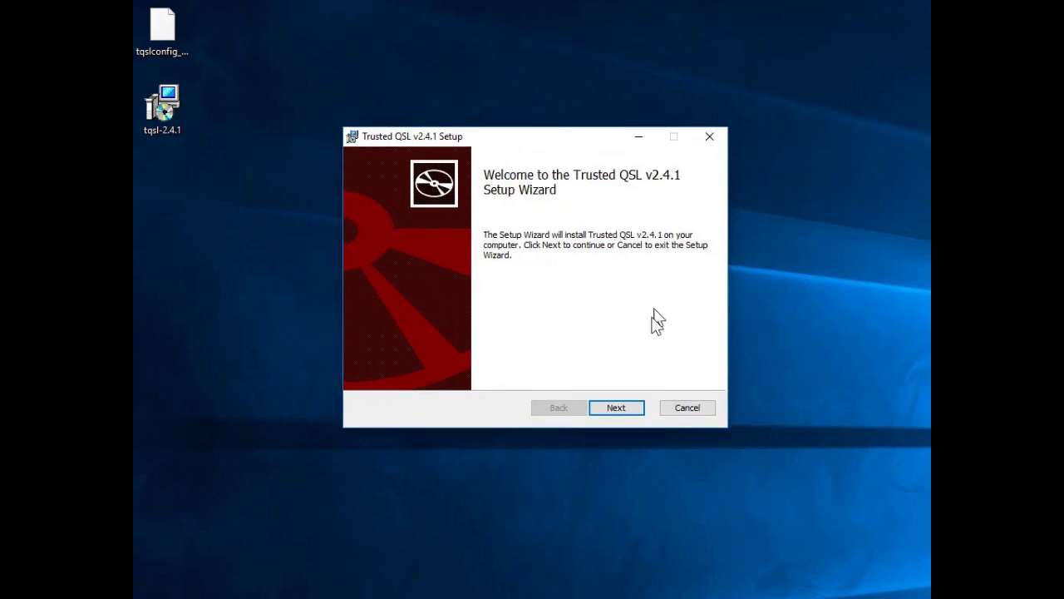
pyautogui.click(616, 407)
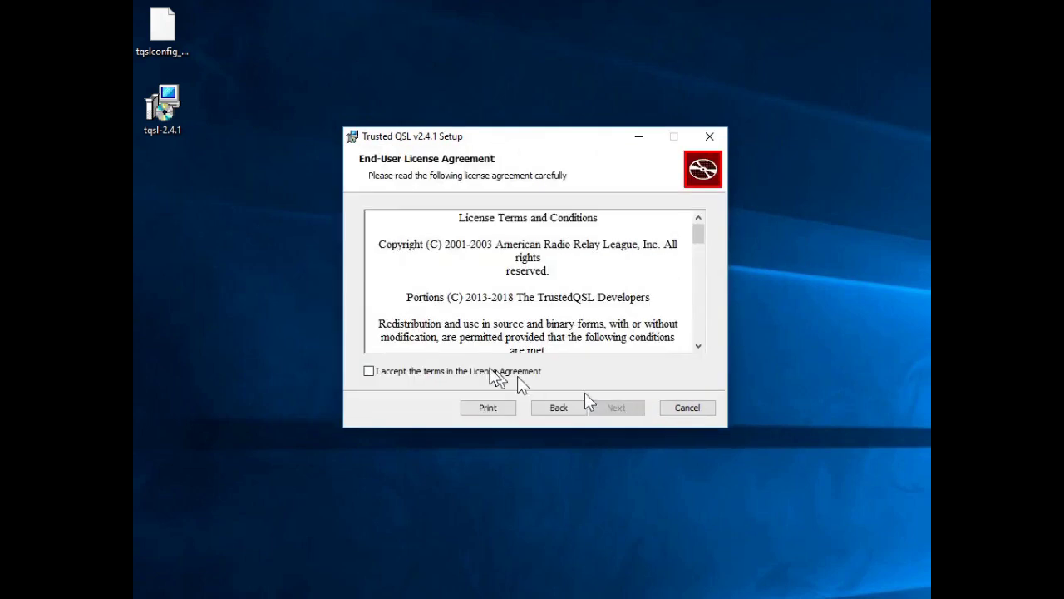
pyautogui.click(494, 374)
pyautogui.moveTo(698, 232); pyautogui.dragTo(697, 333)
pyautogui.click(631, 407)
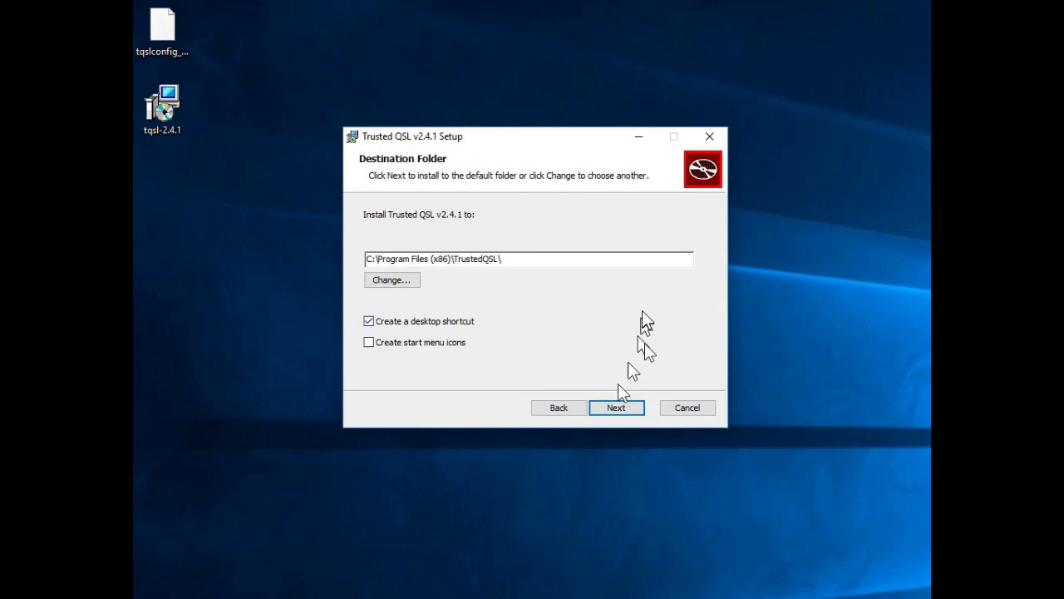
# Step: Install Trusted QSL to the default folder with a desktop shortcut, allowing the installer to make changes to the device
pyautogui.click(639, 410)
pyautogui.click(607, 405)
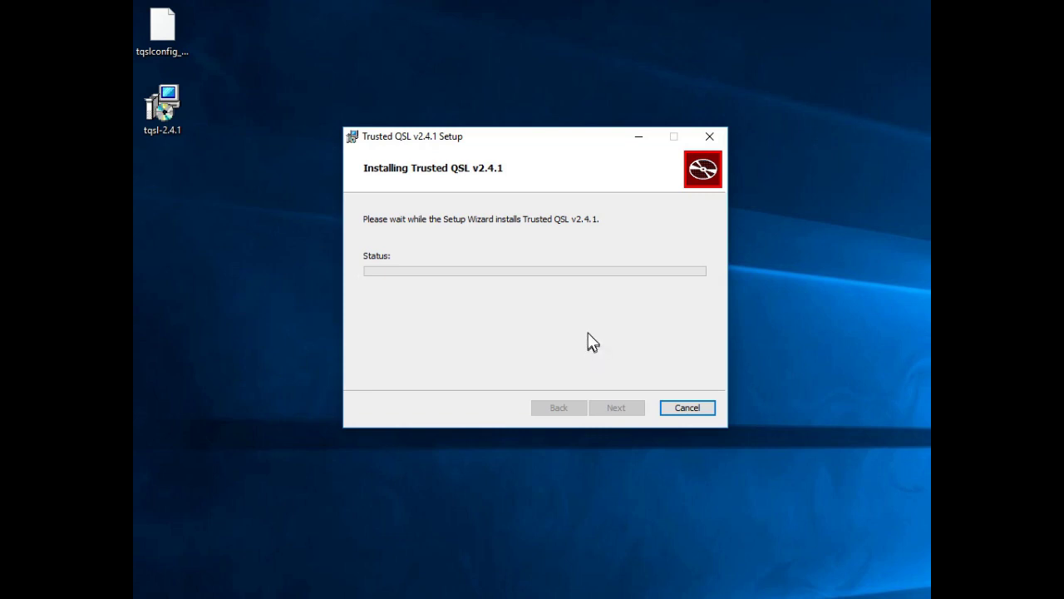
pyautogui.moveTo(551, 142); pyautogui.dragTo(533, 129)
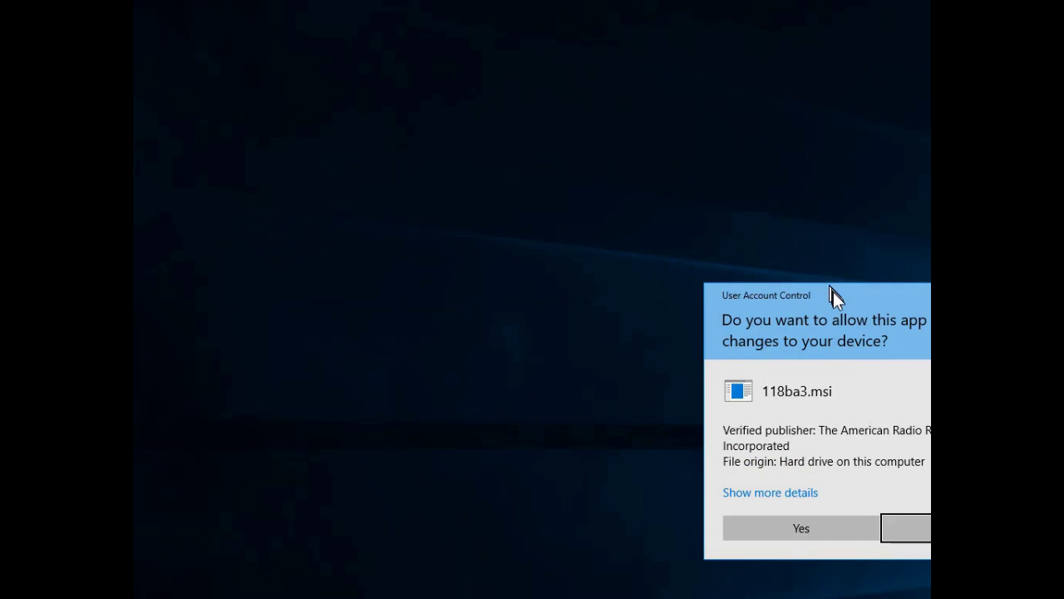
pyautogui.moveTo(833, 292); pyautogui.dragTo(509, 174)
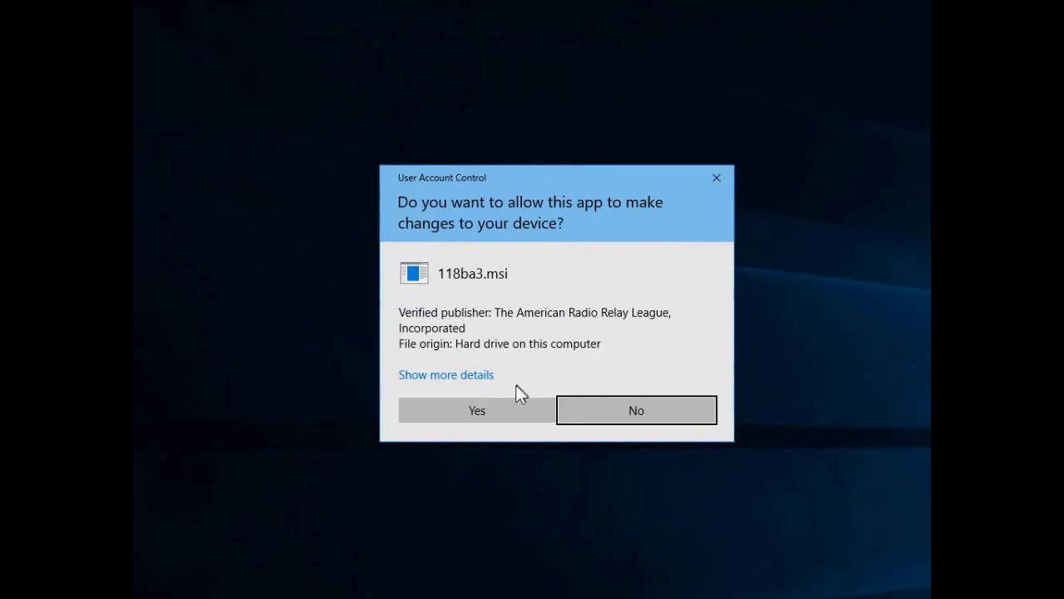
pyautogui.click(503, 410)
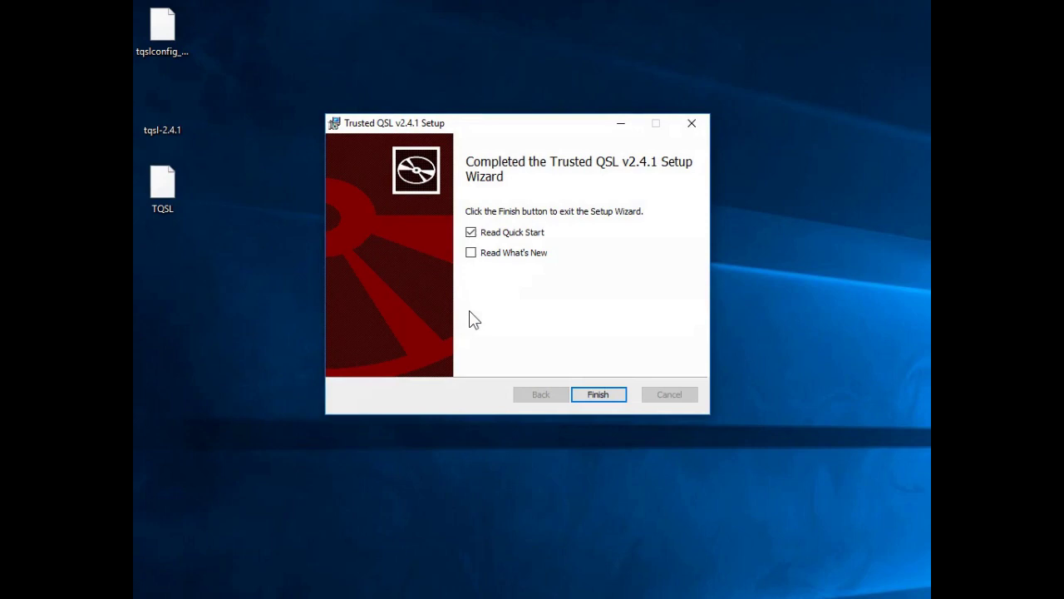
# Step: Finish the Trusted QSL setup with the Read Quick Start option turned off
pyautogui.click(474, 236)
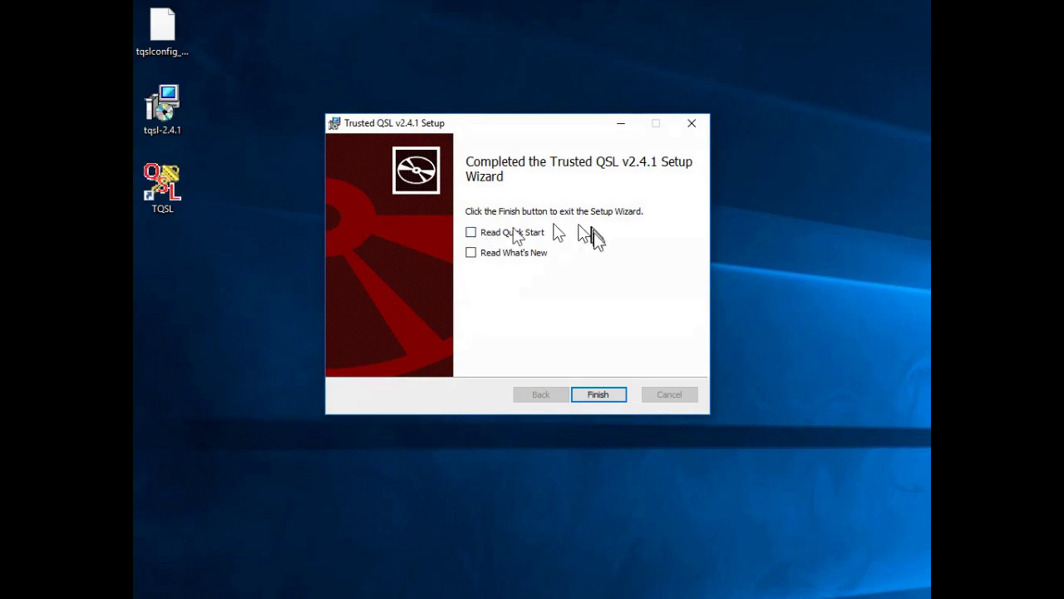
pyautogui.click(598, 391)
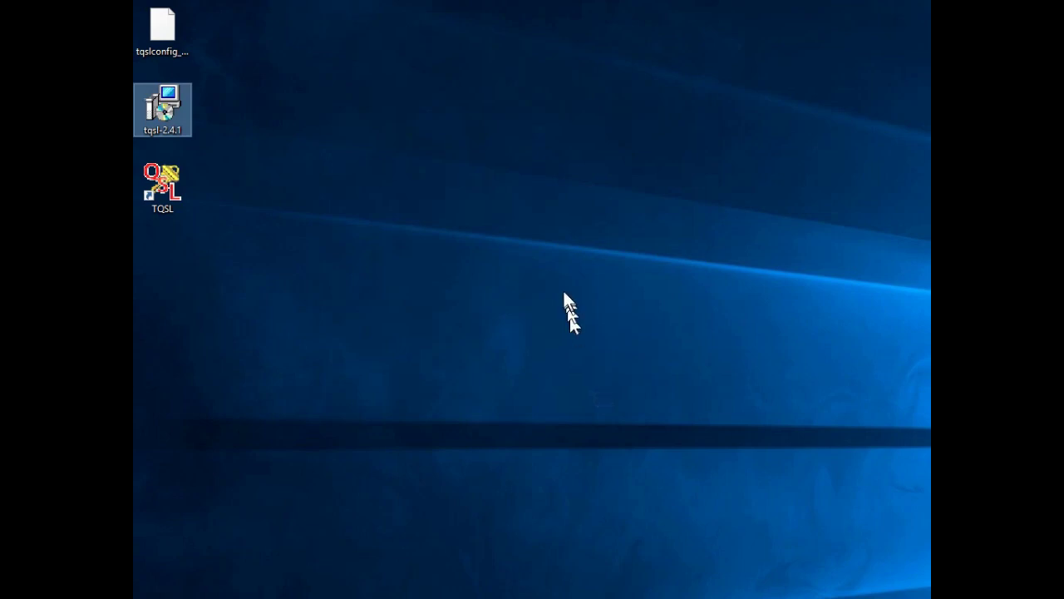
# Step: Delete the tqsl-2.4.1 installer from the desktop and move the TQSL shortcut up into its place
pyautogui.rightClick(181, 103)
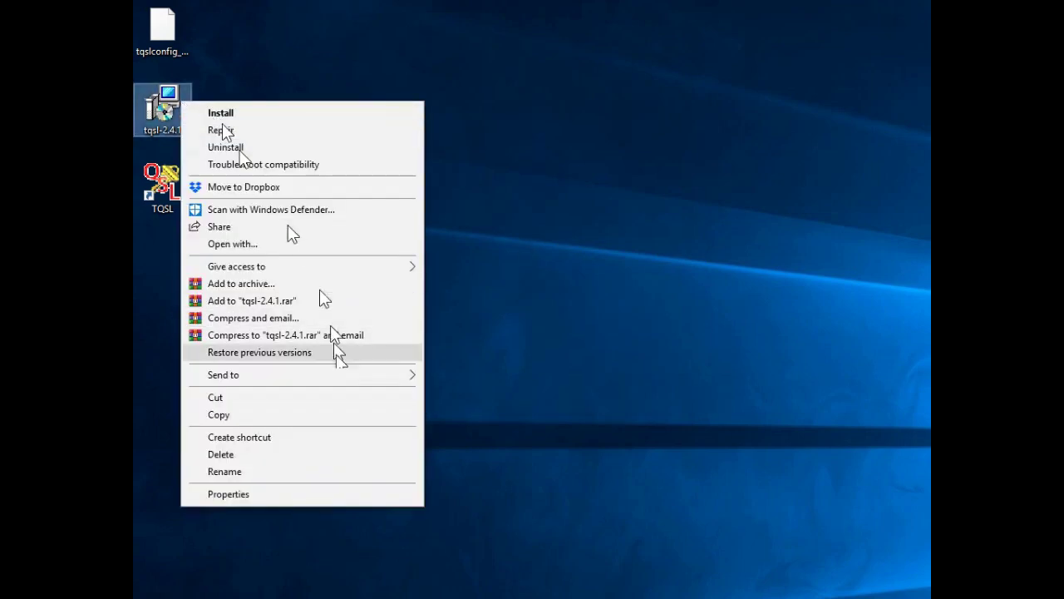
pyautogui.click(304, 455)
pyautogui.moveTo(173, 202); pyautogui.dragTo(175, 106)
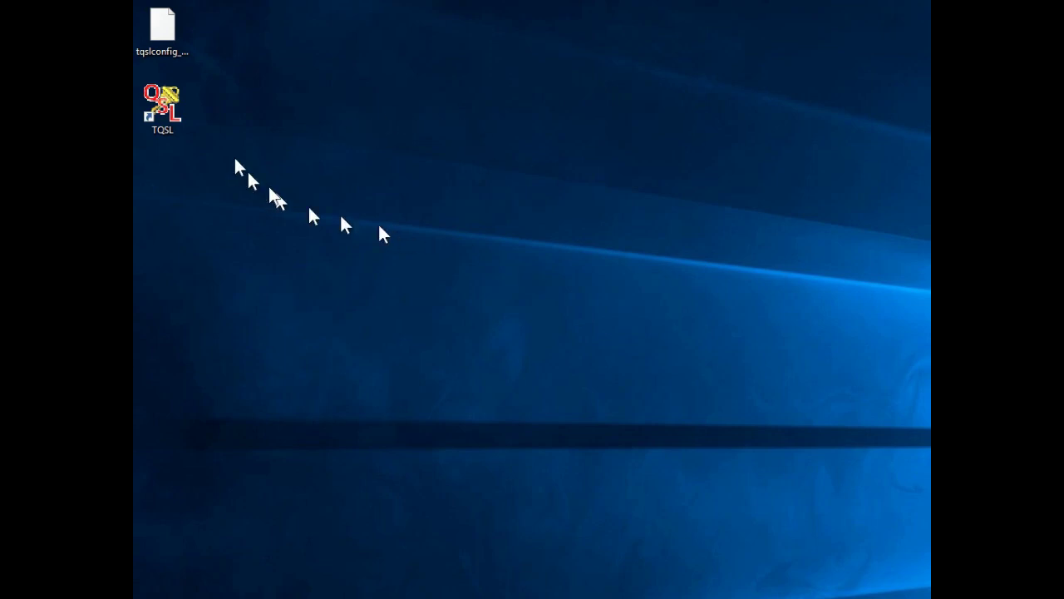
# Step: Launch TQSL, acknowledge the introductory documentation notice and decline to request a callsign certificate
pyautogui.doubleClick(190, 121)
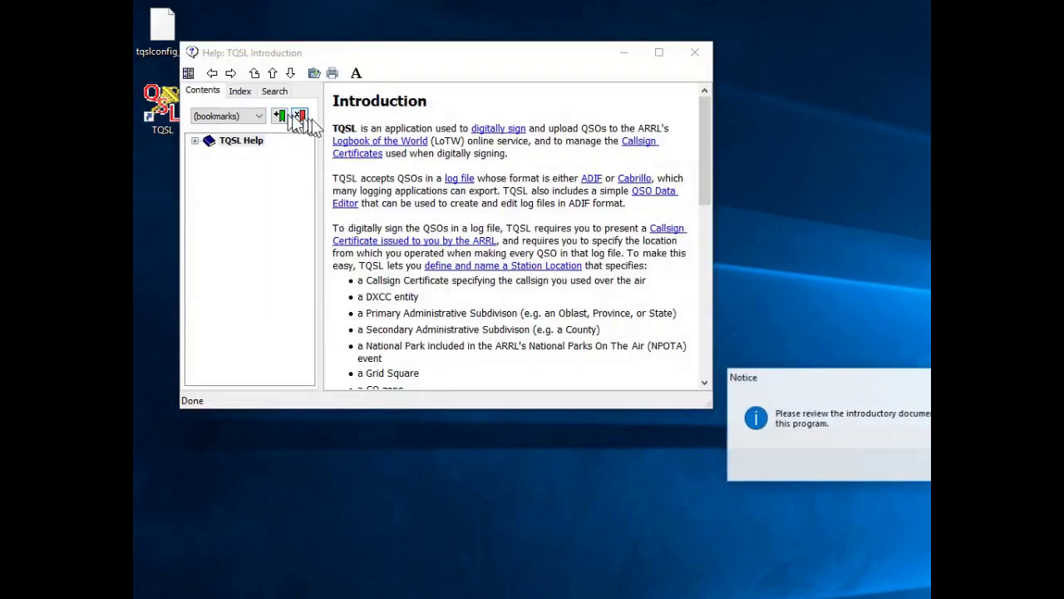
pyautogui.moveTo(770, 378); pyautogui.dragTo(501, 276)
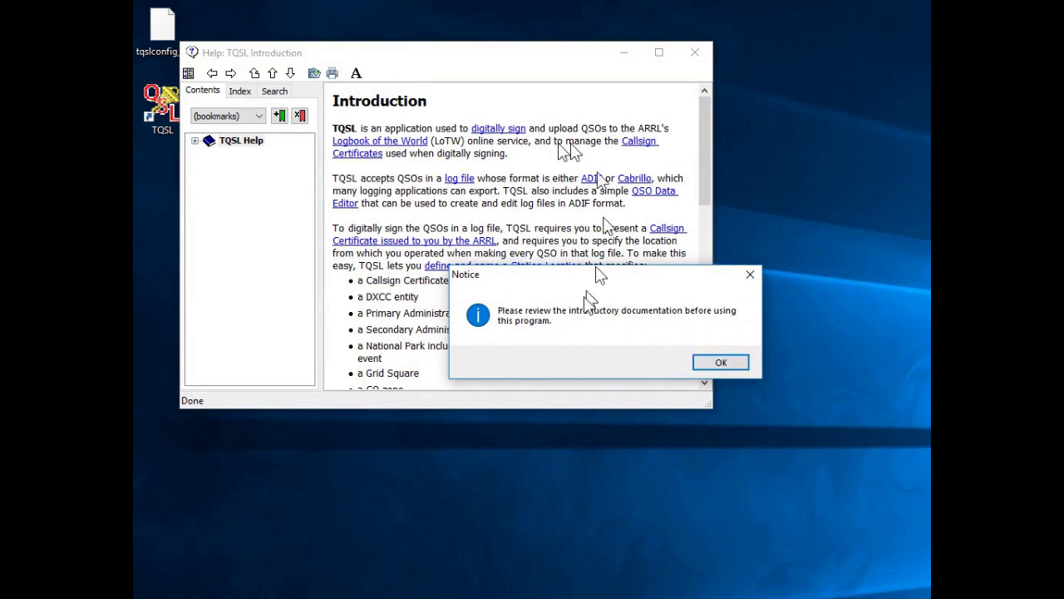
pyautogui.click(722, 362)
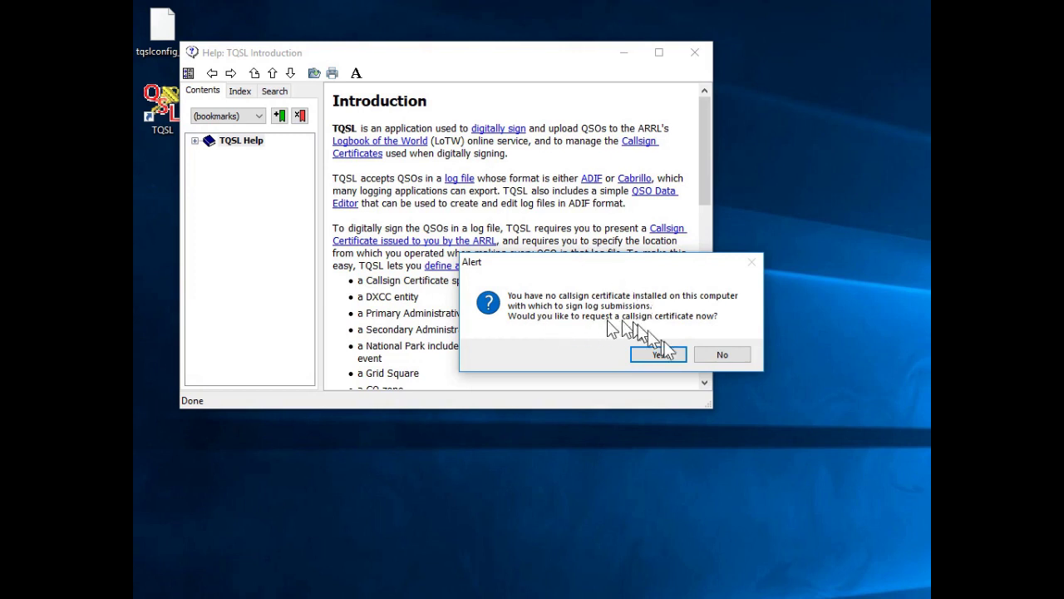
pyautogui.click(728, 356)
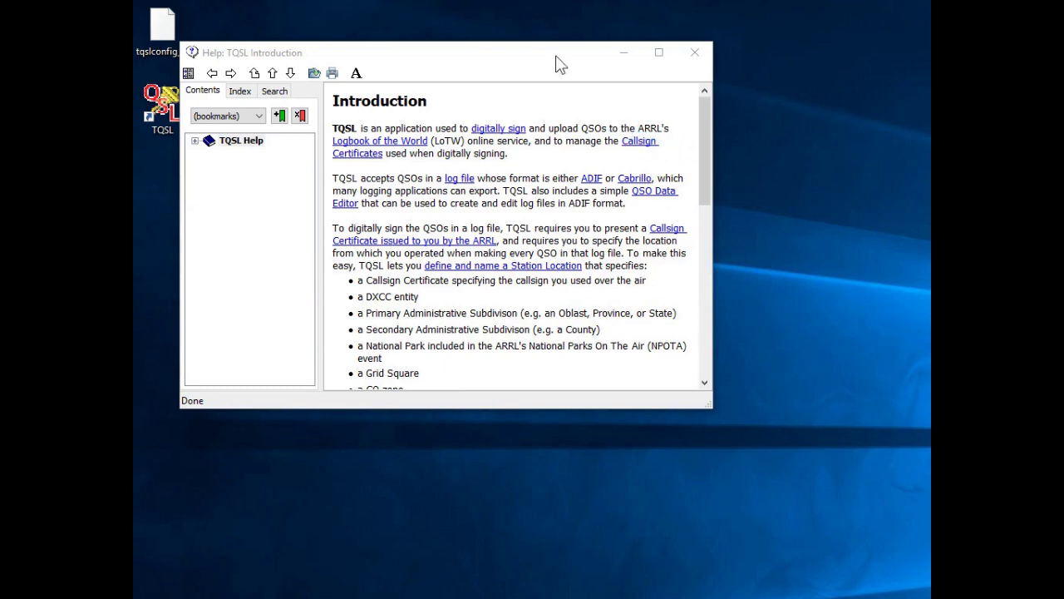
# Step: Close the TQSL Introduction help window and reposition the main TQSL window on the desktop
pyautogui.moveTo(558, 64); pyautogui.dragTo(610, 99)
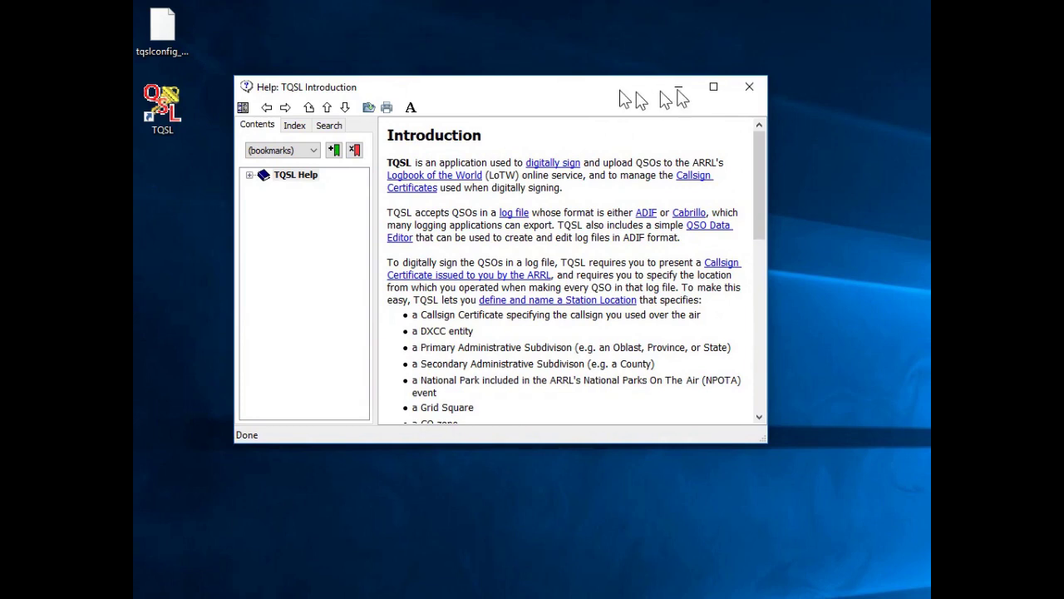
pyautogui.click(750, 88)
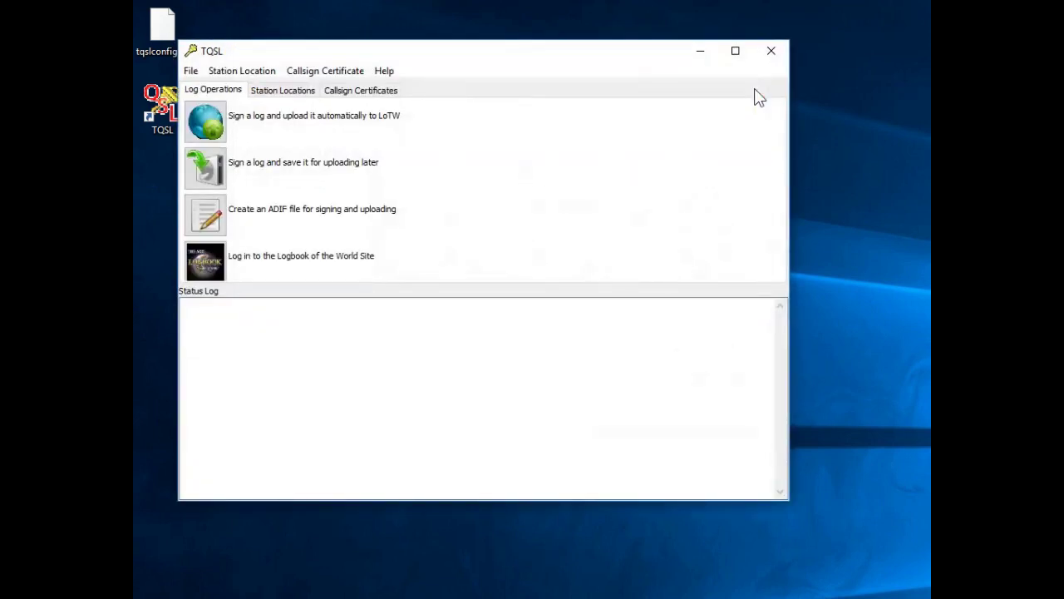
pyautogui.moveTo(635, 62); pyautogui.dragTo(680, 154)
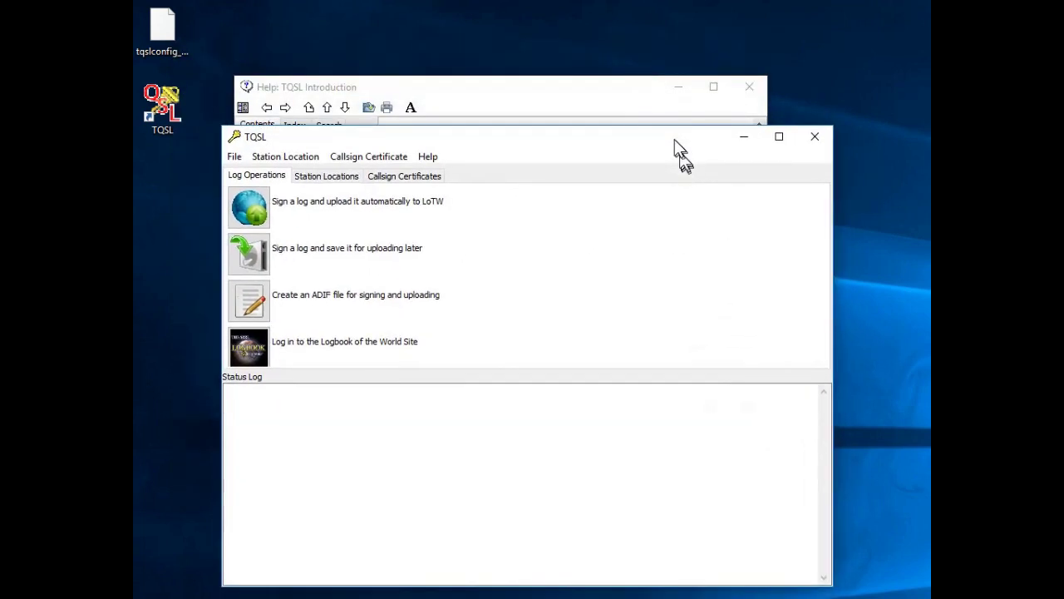
pyautogui.click(644, 93)
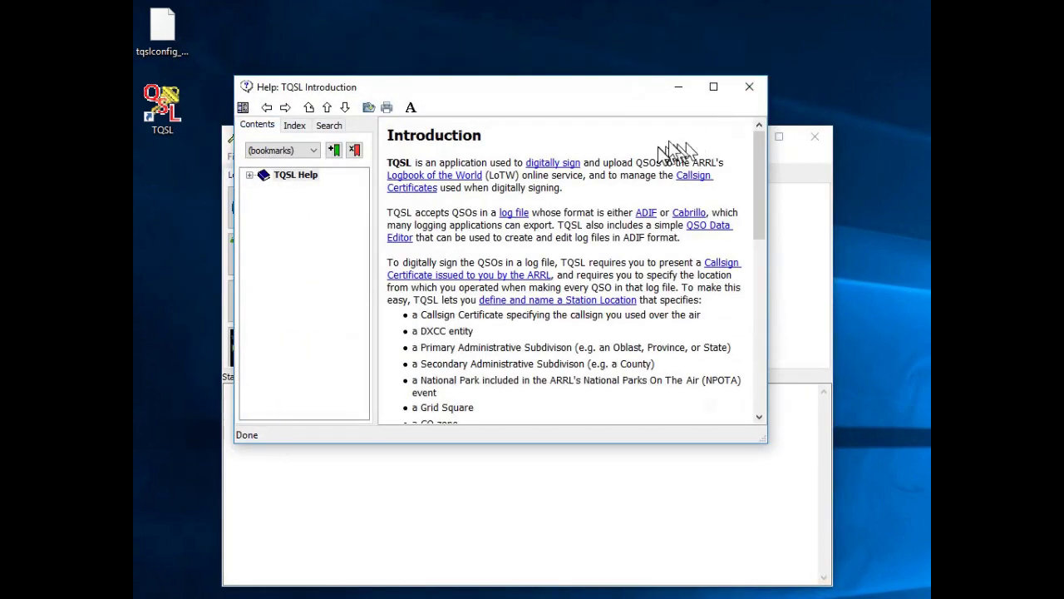
pyautogui.click(736, 95)
pyautogui.moveTo(639, 135); pyautogui.dragTo(656, 58)
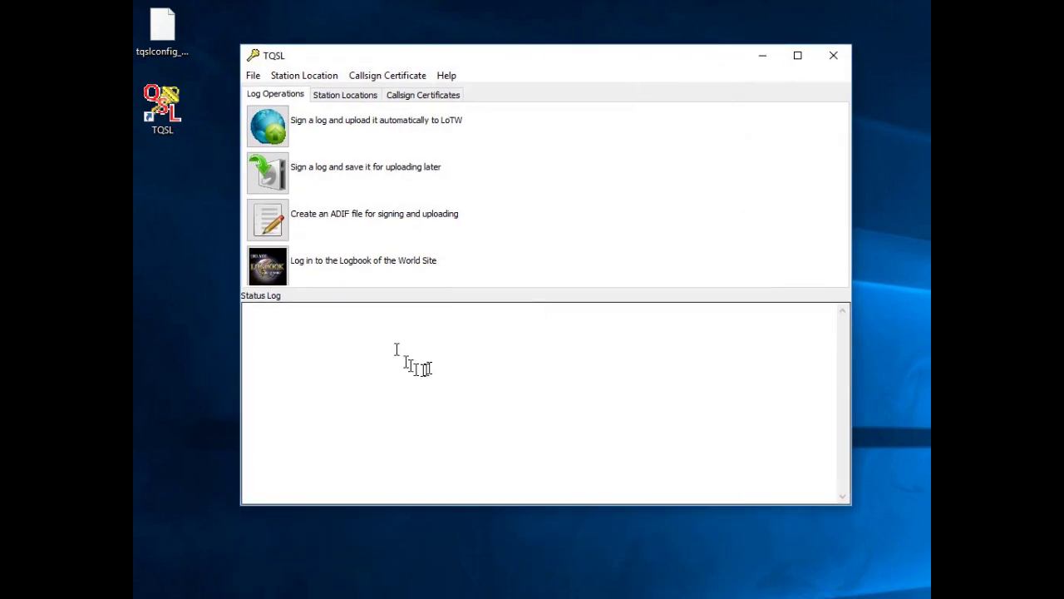
# Step: Check the station locations and callsign certificates lists, and return to the log operations
pyautogui.click(356, 95)
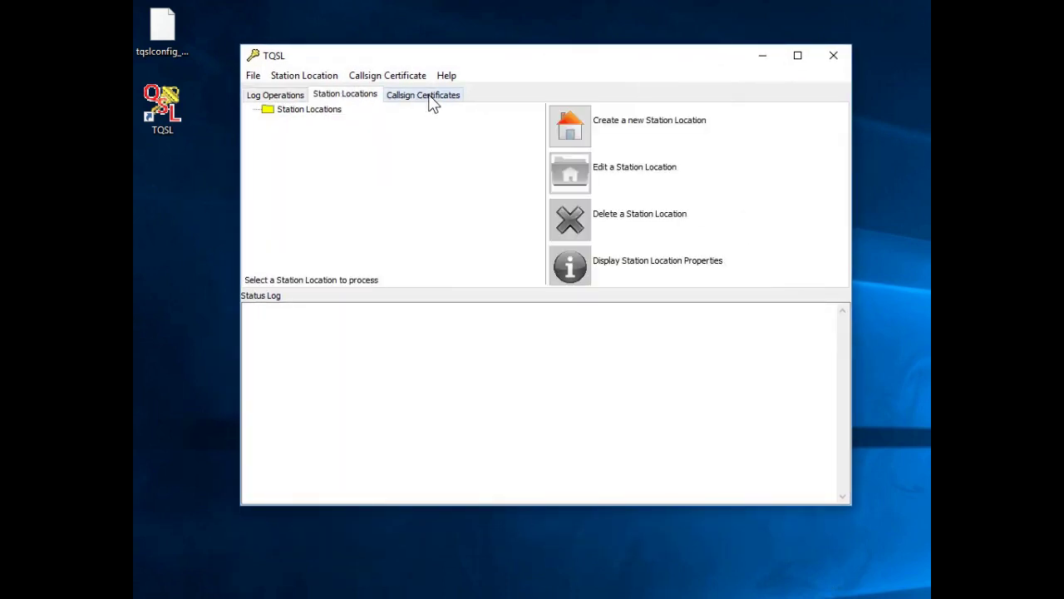
pyautogui.click(453, 98)
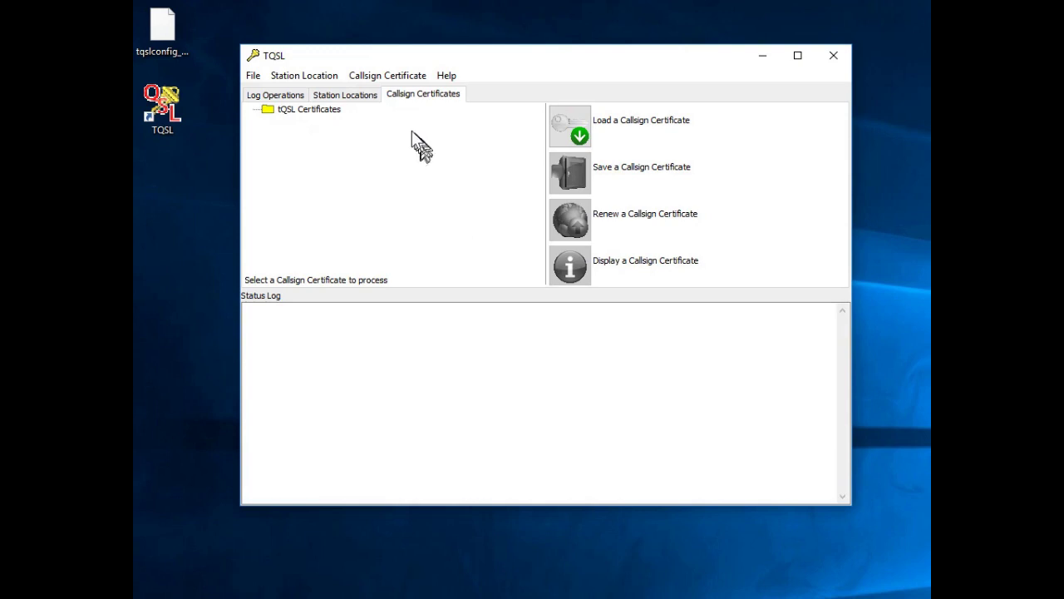
pyautogui.click(359, 96)
pyautogui.click(278, 96)
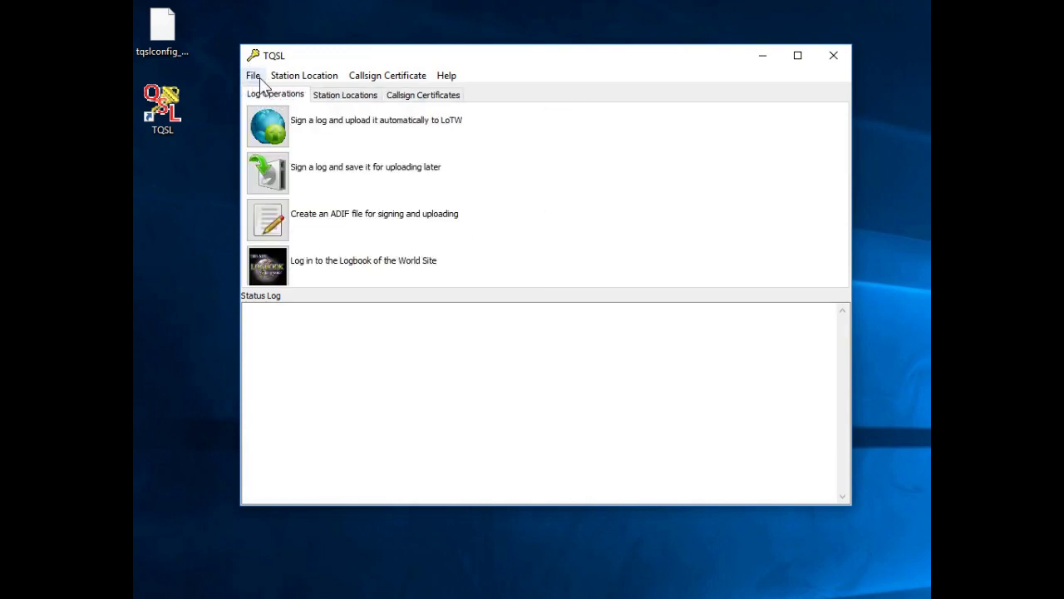
# Step: Restore the station locations, certificates and preferences from the tqslconfig_20181026.tbk file on the Desktop
pyautogui.click(255, 76)
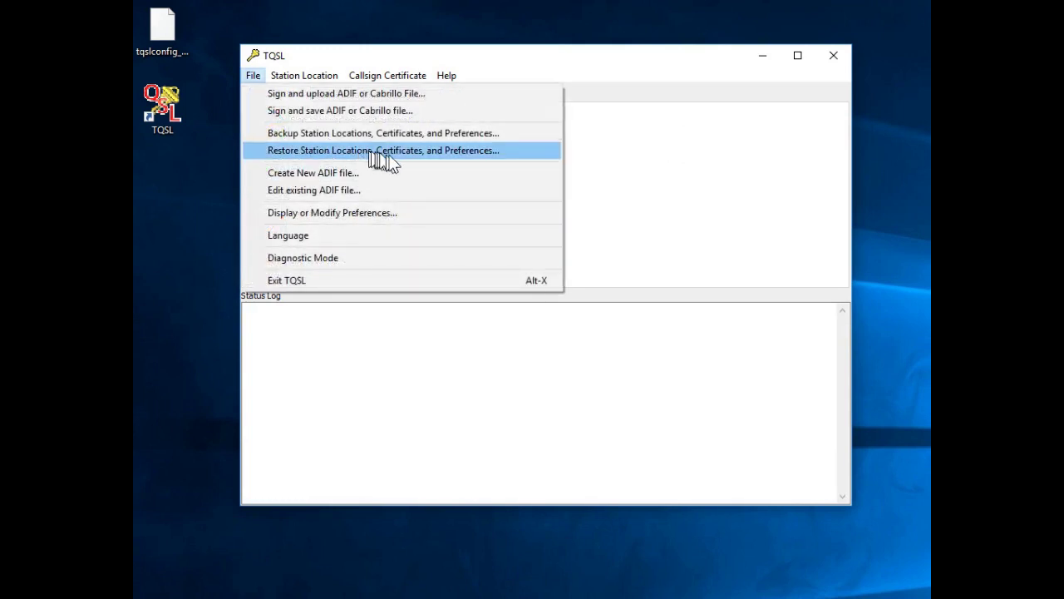
pyautogui.click(455, 151)
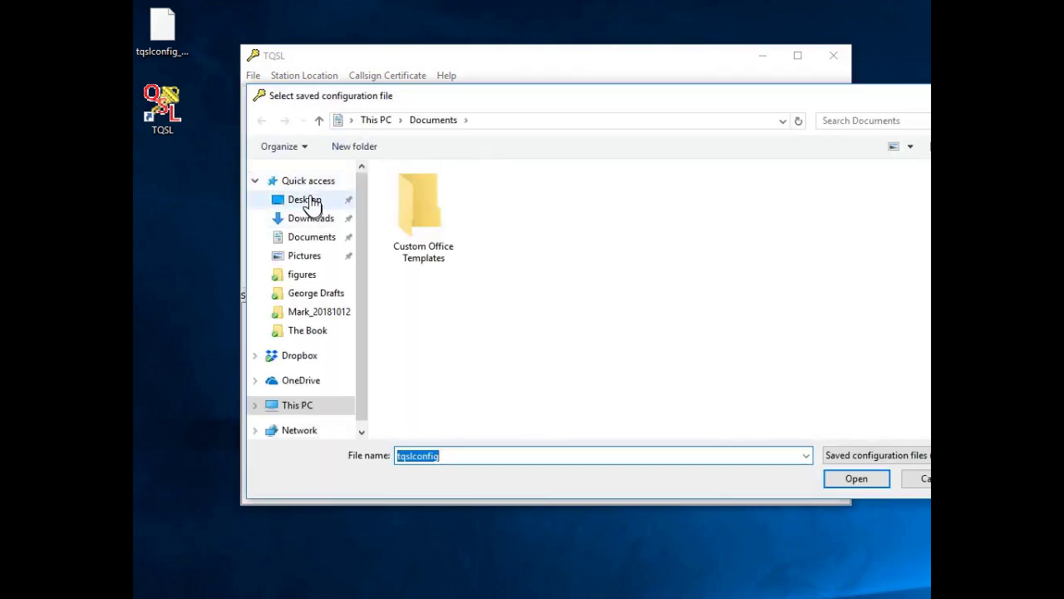
pyautogui.click(310, 204)
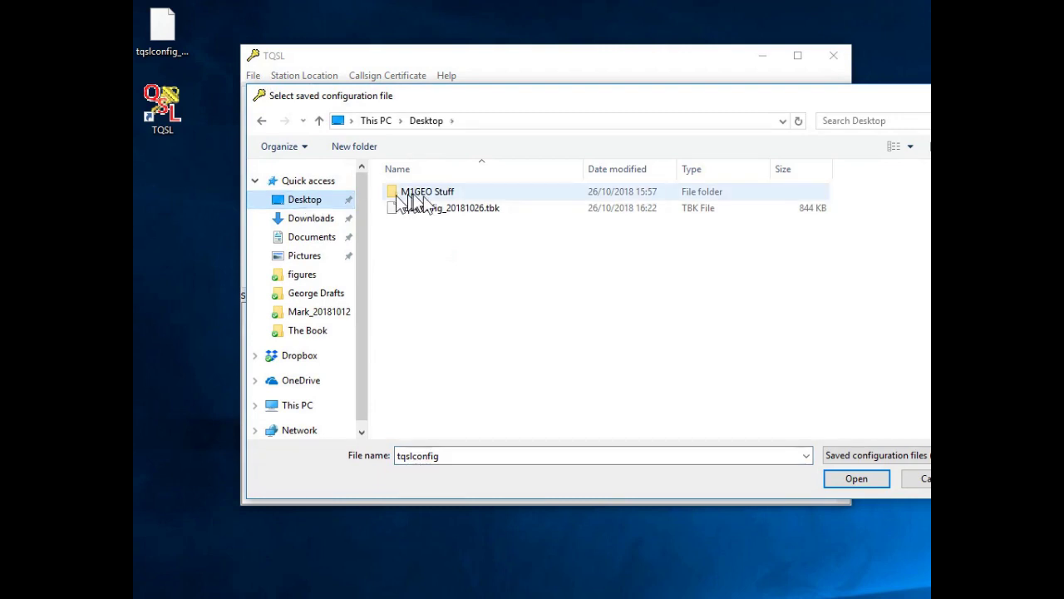
pyautogui.click(443, 215)
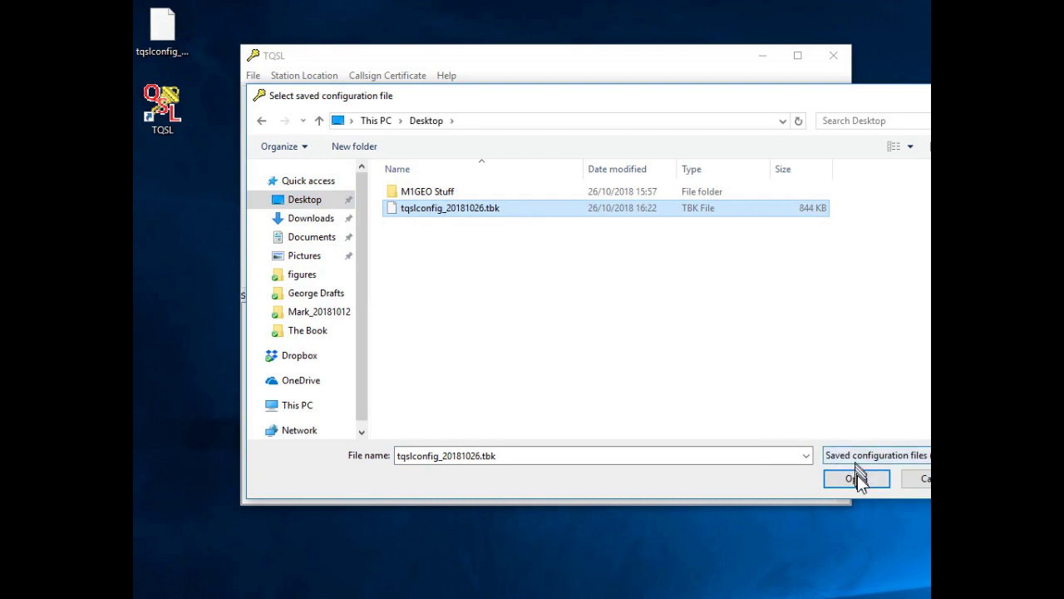
pyautogui.moveTo(751, 99); pyautogui.dragTo(675, 110)
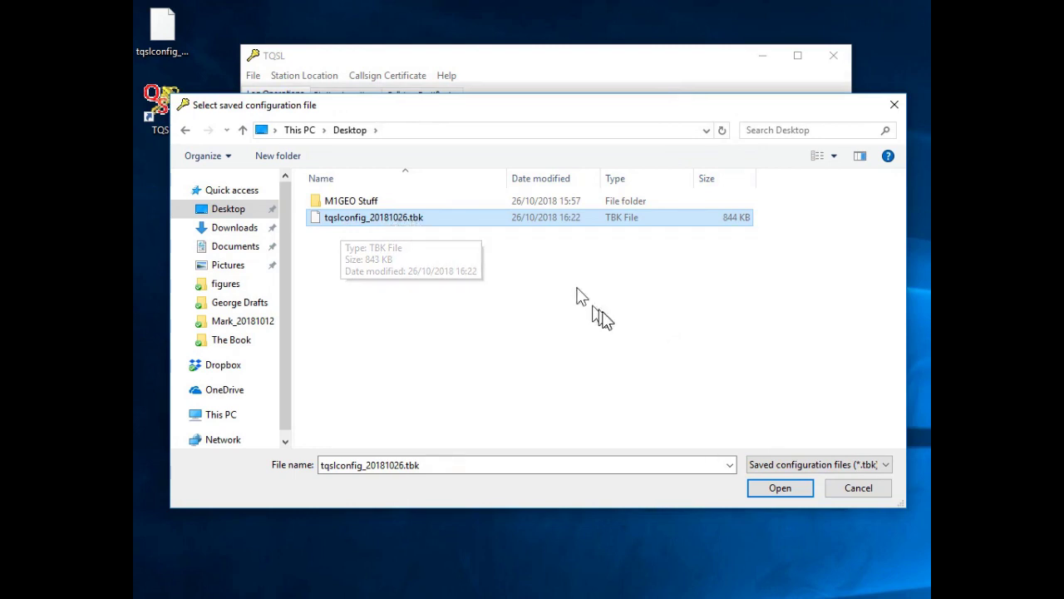
pyautogui.click(786, 490)
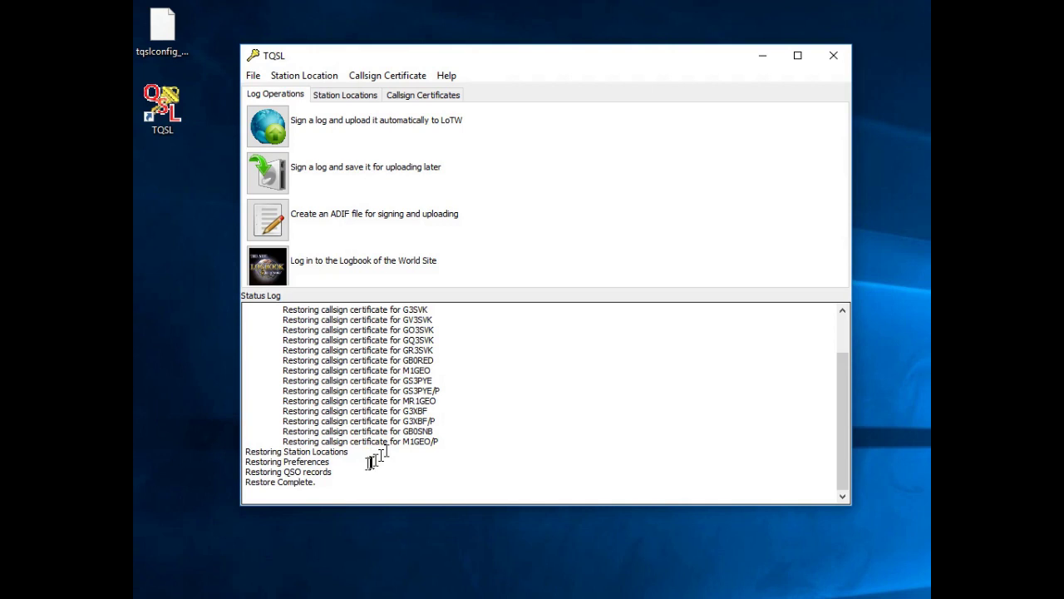
# Step: Review the end of the status log and look through the restored station locations and callsign certificates
pyautogui.moveTo(325, 482); pyautogui.dragTo(252, 477)
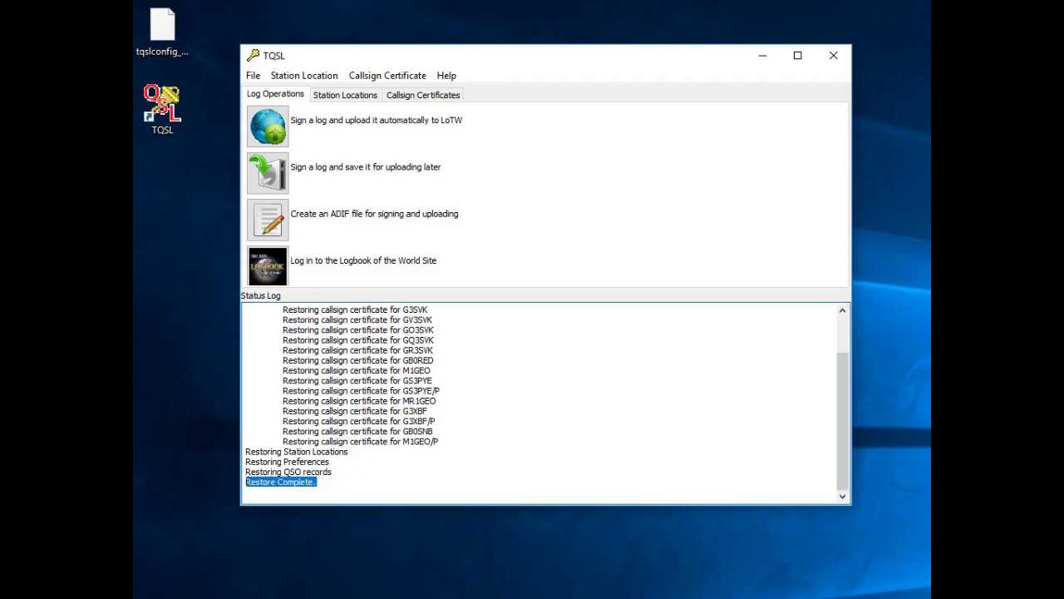
pyautogui.click(354, 479)
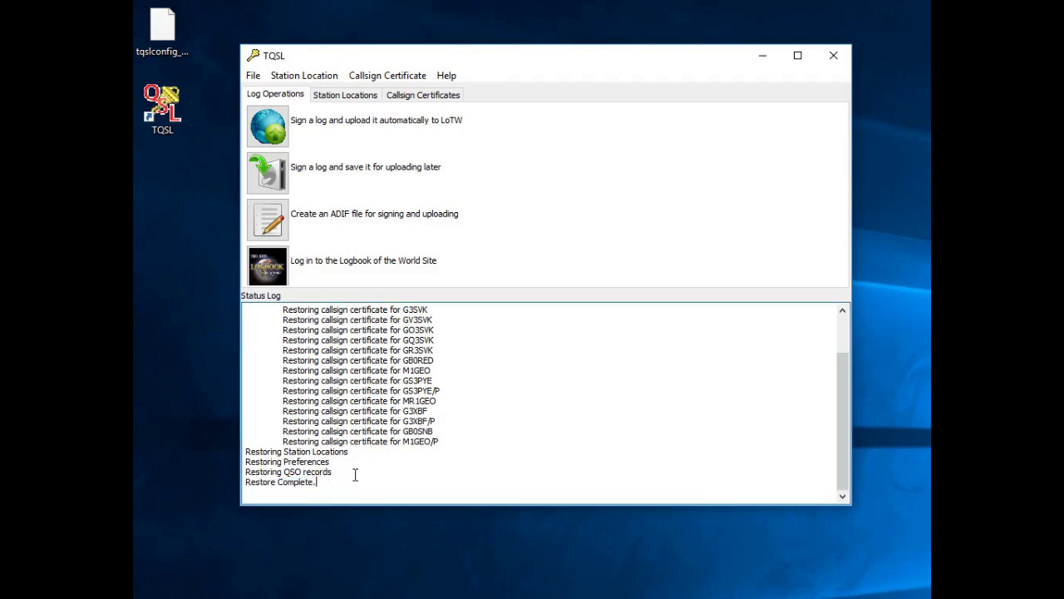
pyautogui.click(345, 96)
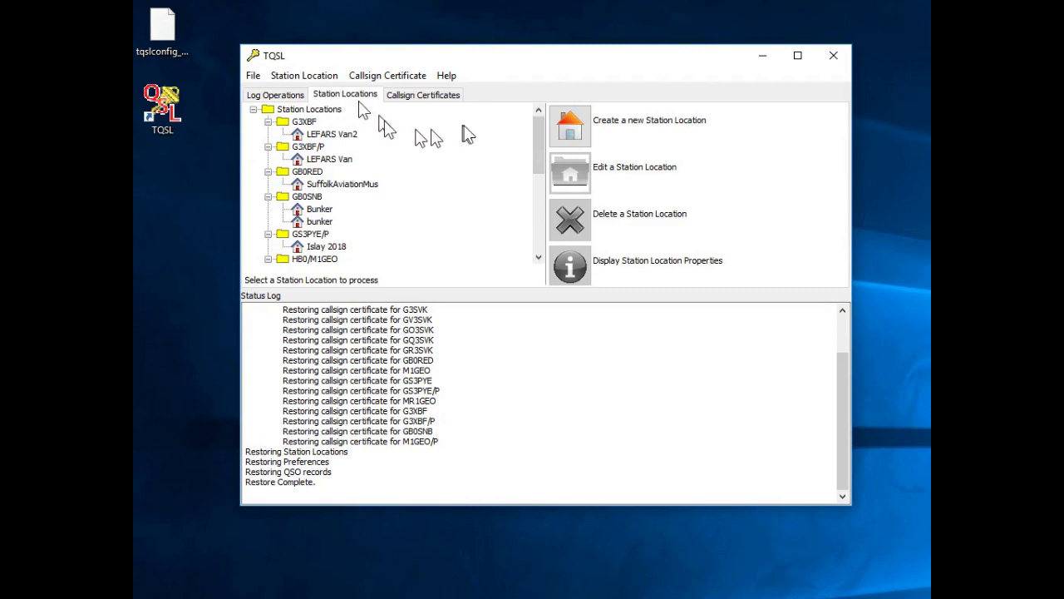
pyautogui.moveTo(541, 131); pyautogui.dragTo(541, 207)
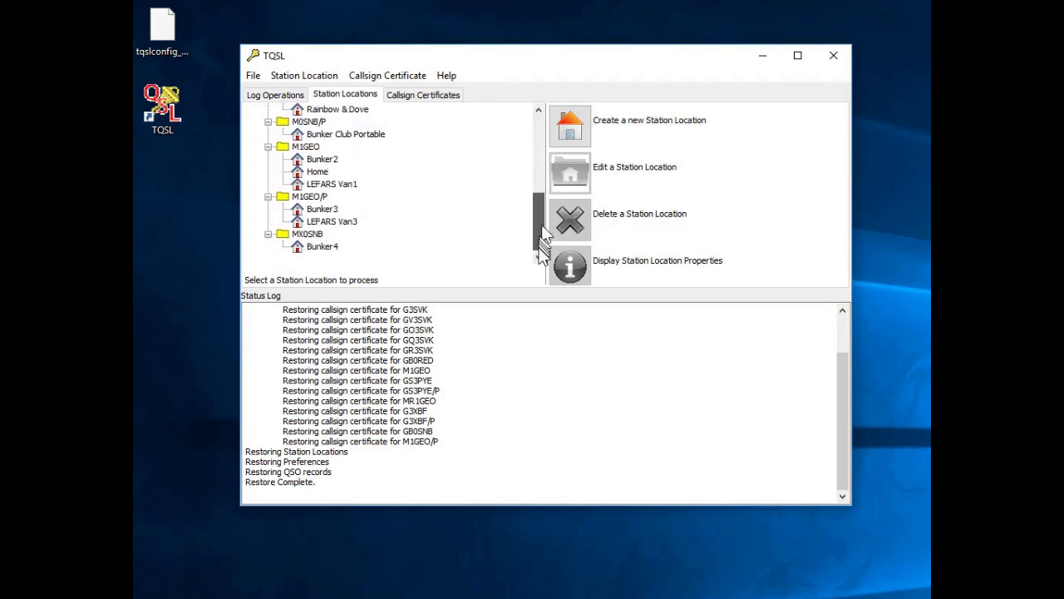
pyautogui.click(455, 96)
pyautogui.moveTo(539, 146); pyautogui.dragTo(539, 208)
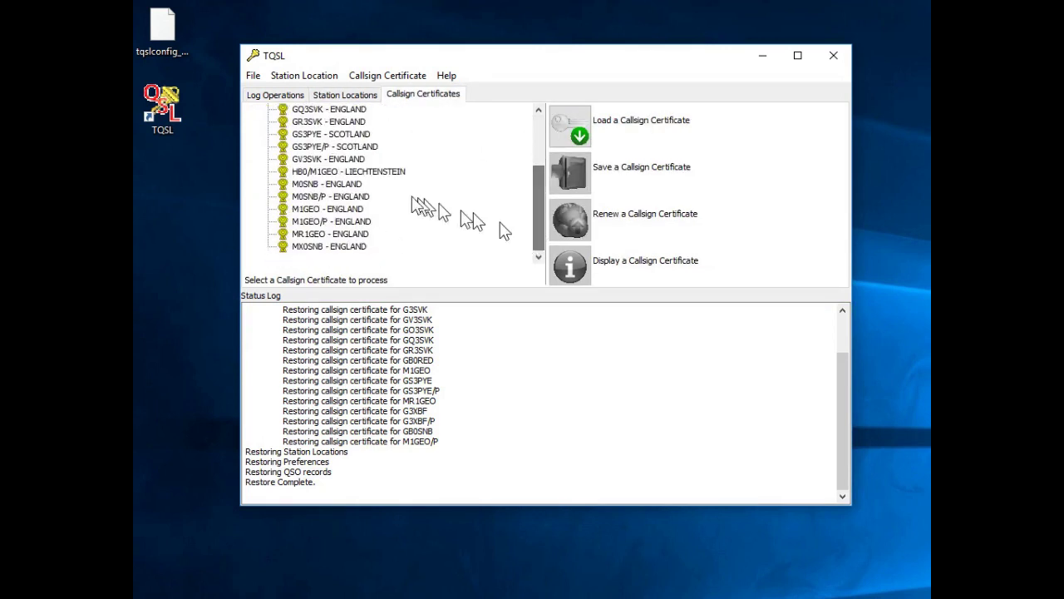
# Step: Display the properties of the M1GEO - ENGLAND callsign certificate and close them
pyautogui.click(345, 197)
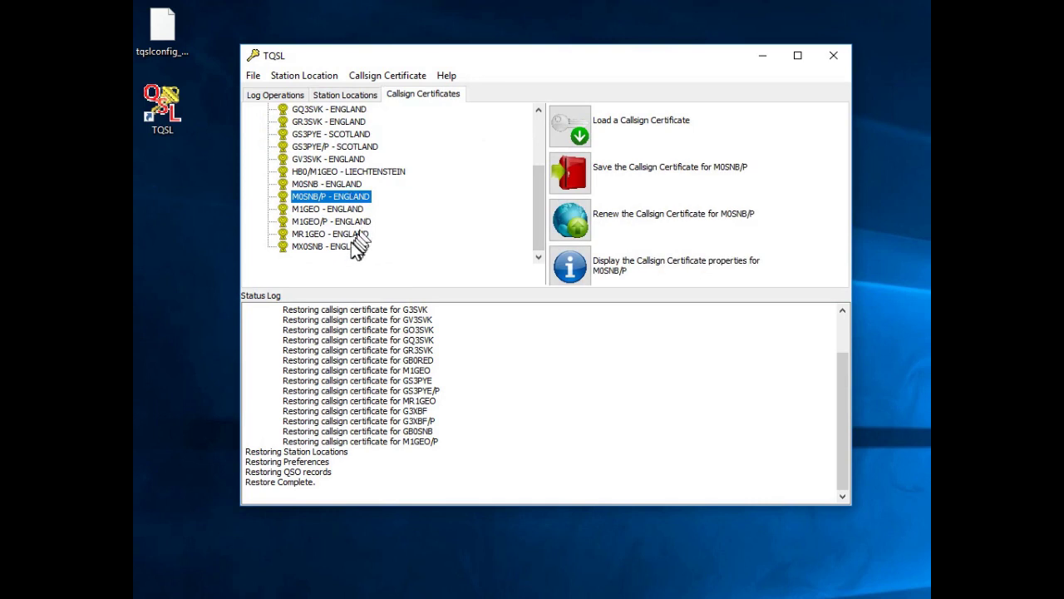
pyautogui.click(320, 208)
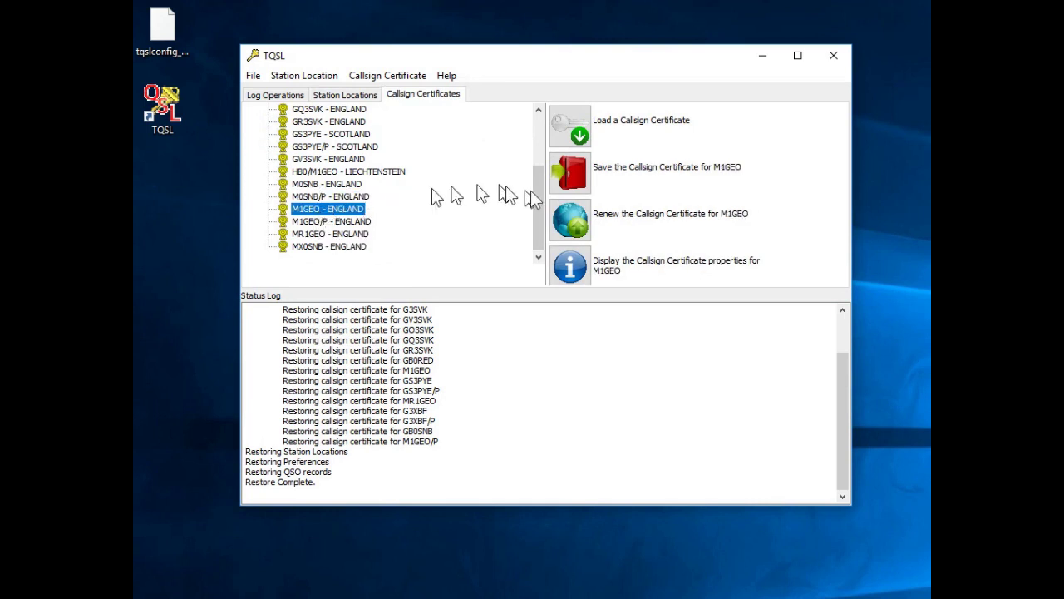
pyautogui.click(570, 266)
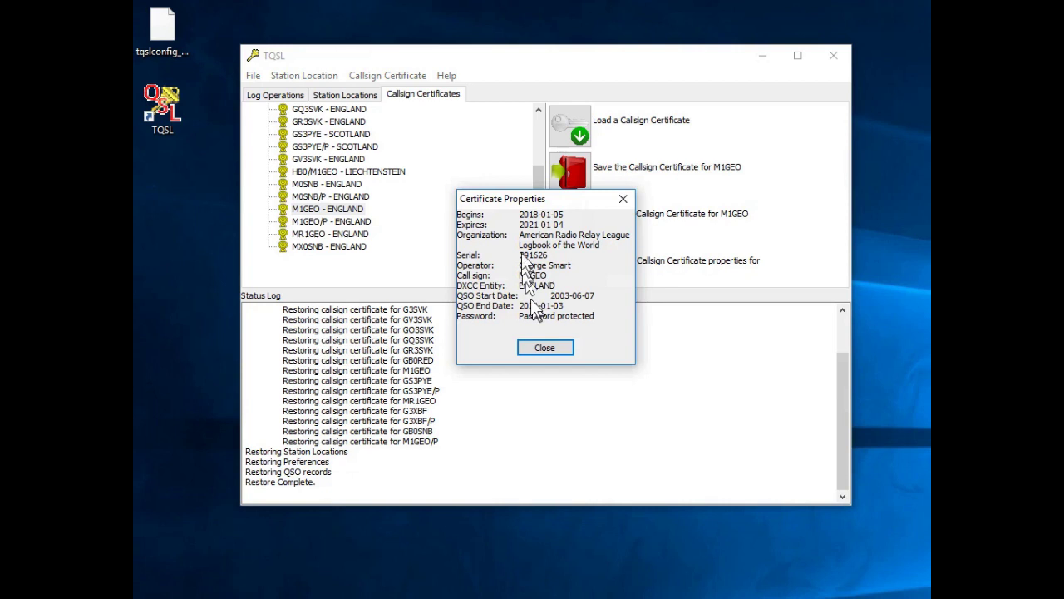
pyautogui.click(544, 348)
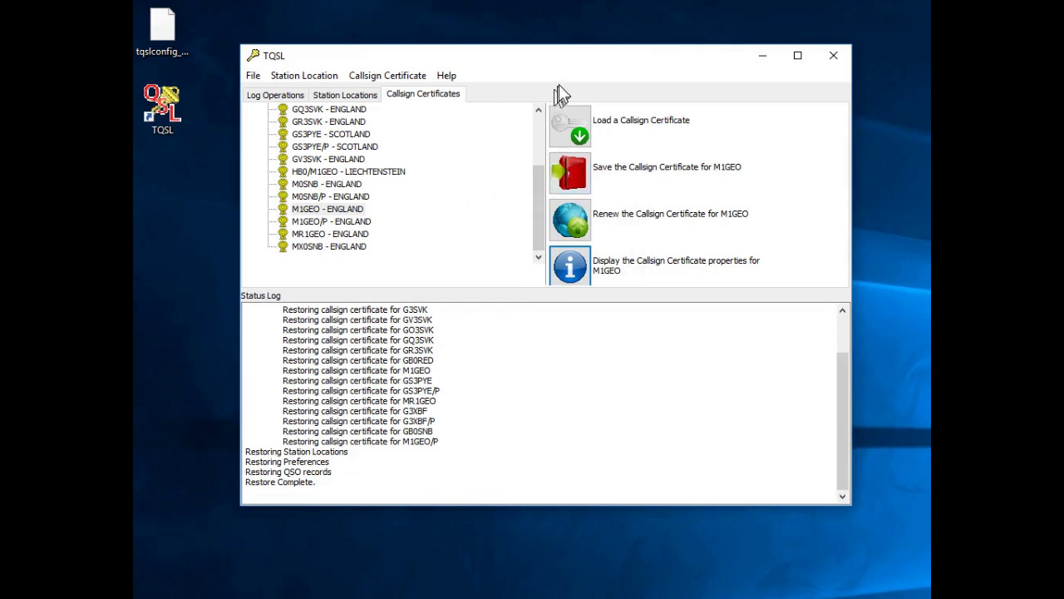
# Step: Go back through the station locations to the log operations and reposition the TQSL window
pyautogui.moveTo(572, 68); pyautogui.dragTo(556, 68)
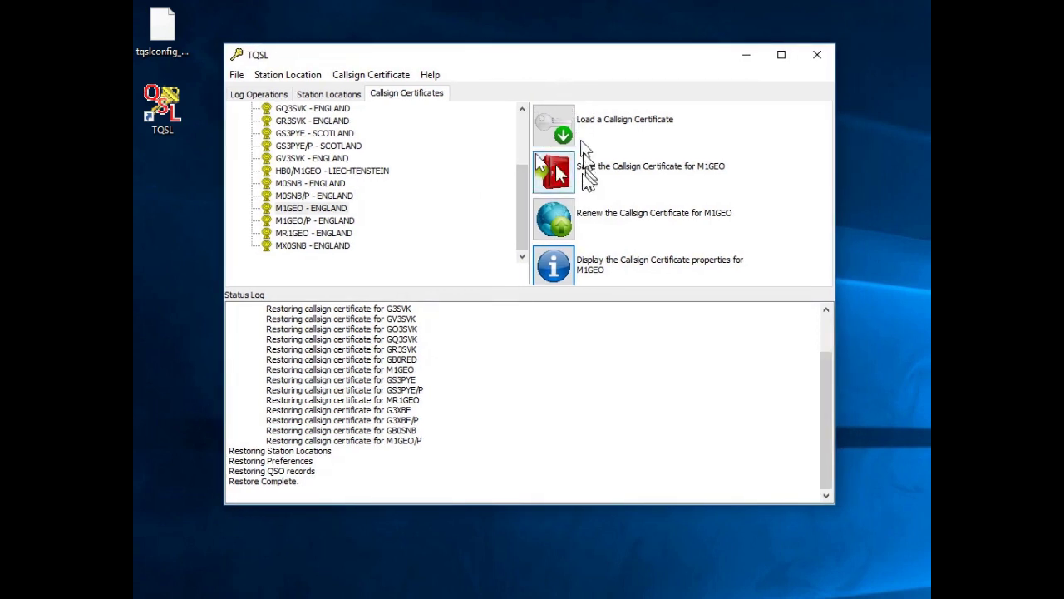
pyautogui.click(345, 94)
pyautogui.click(255, 95)
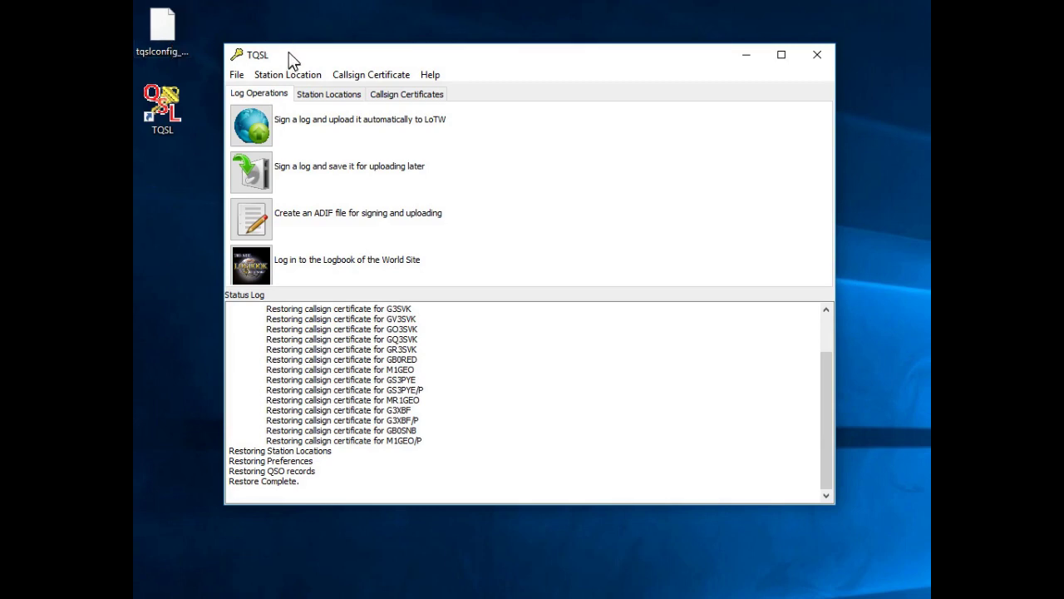
pyautogui.moveTo(290, 54); pyautogui.dragTo(303, 64)
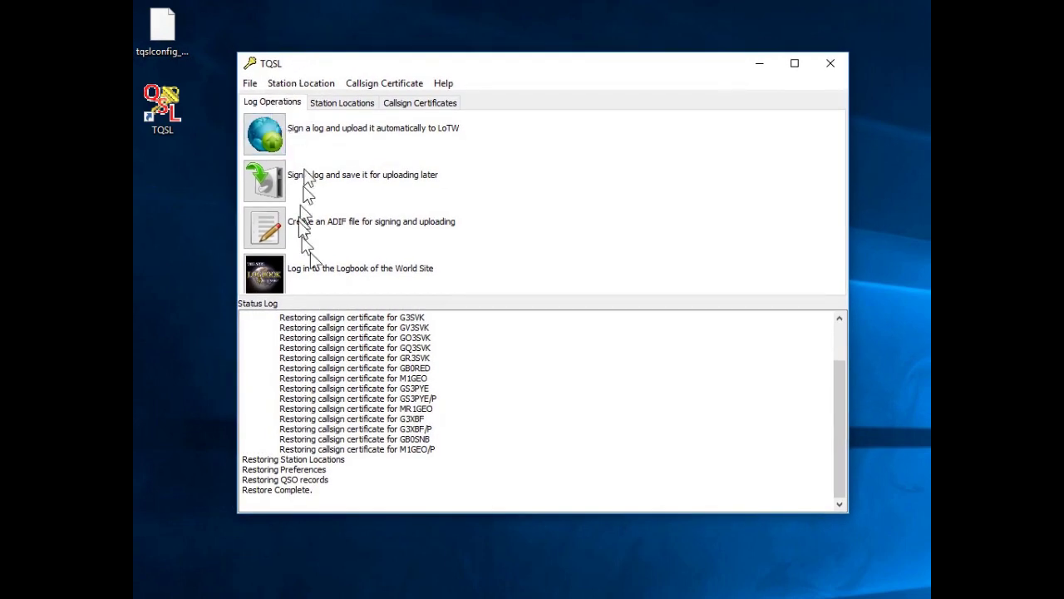